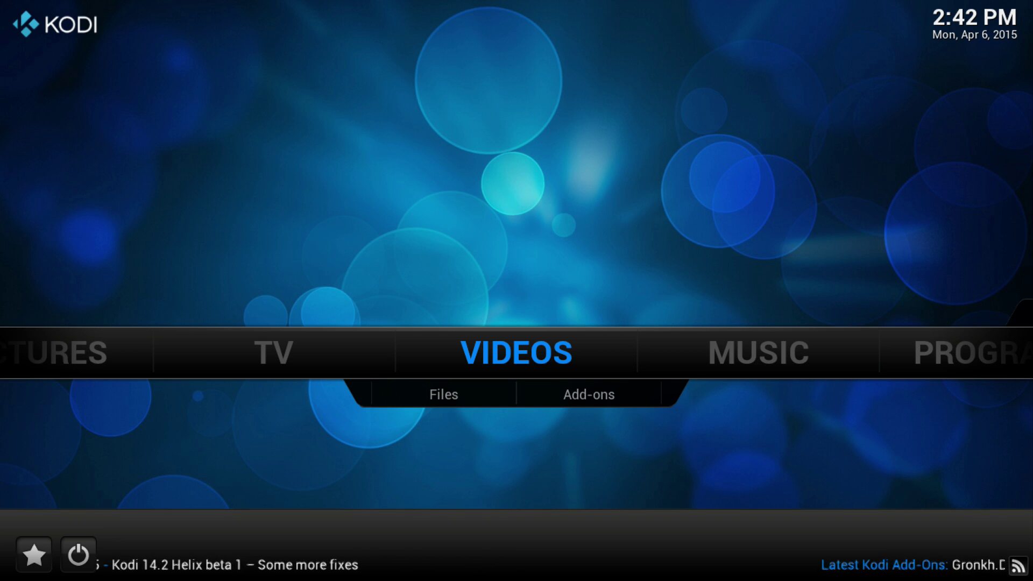
Open File manager from the System section of the home menu
key(Right)
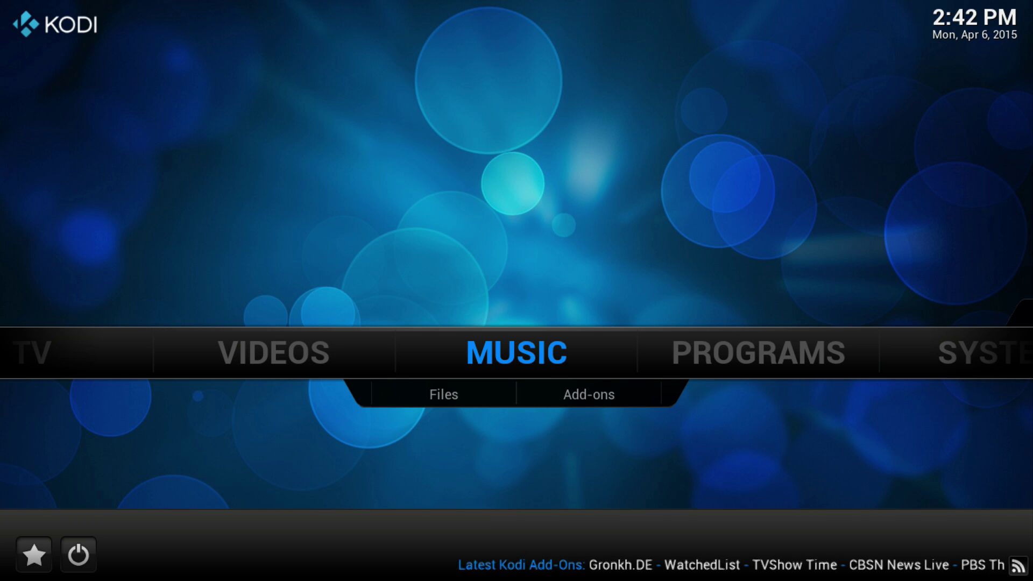
key(Right)
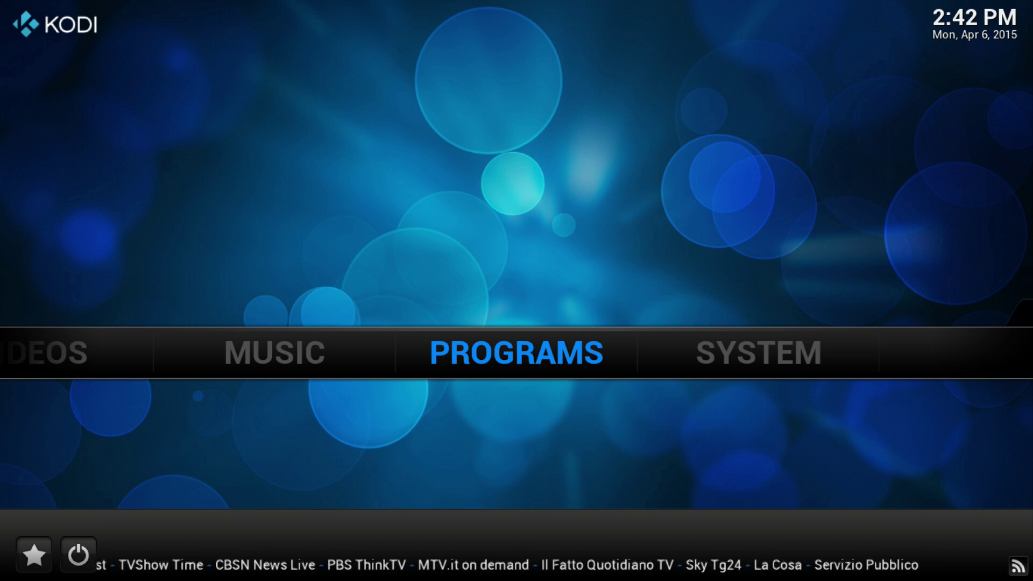
key(Right)
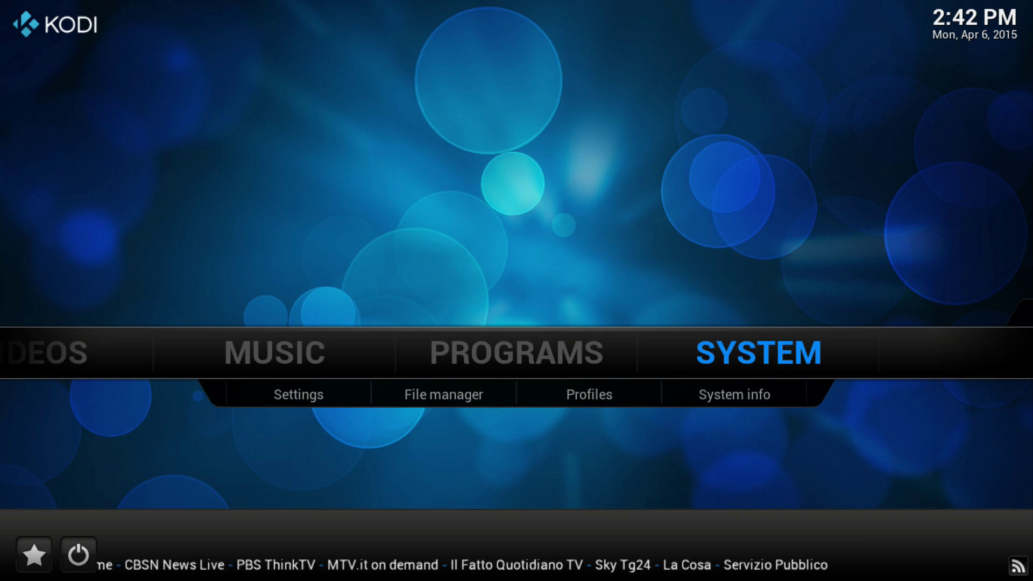
key(Down)
key(Right)
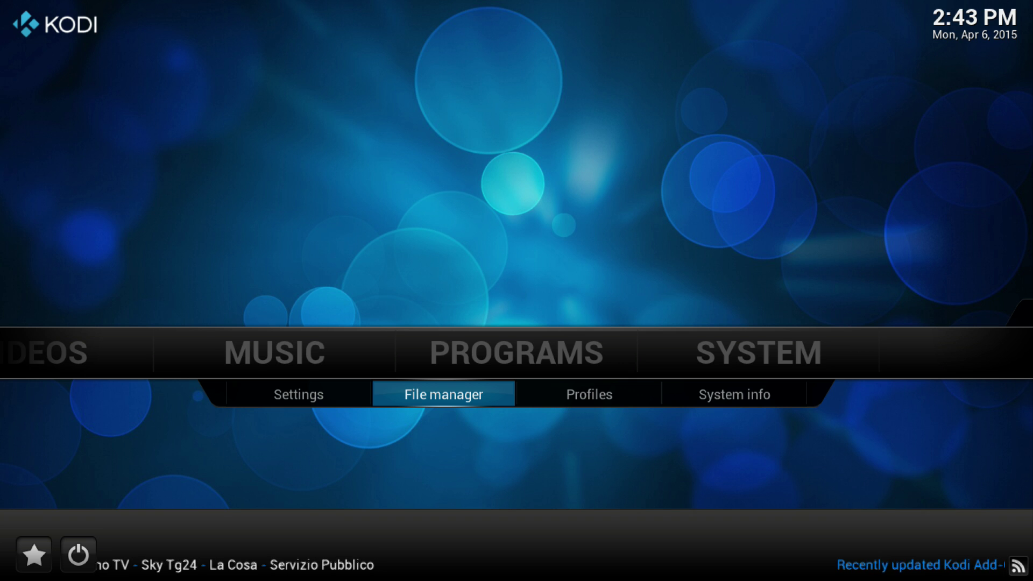
key(Up)
key(Down)
key(Return)
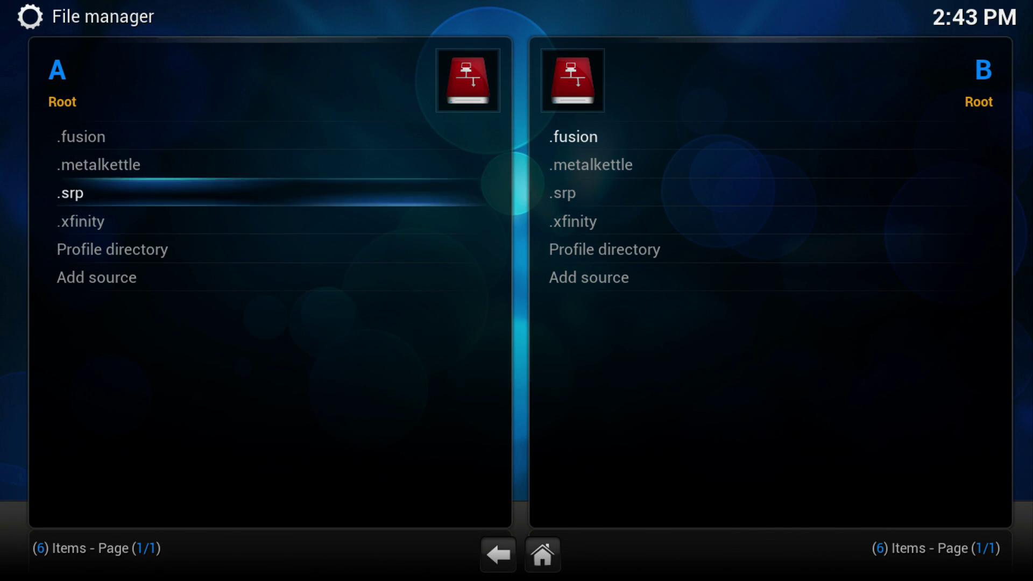
key(Down)
key(Down)
key(Down)
key(Return)
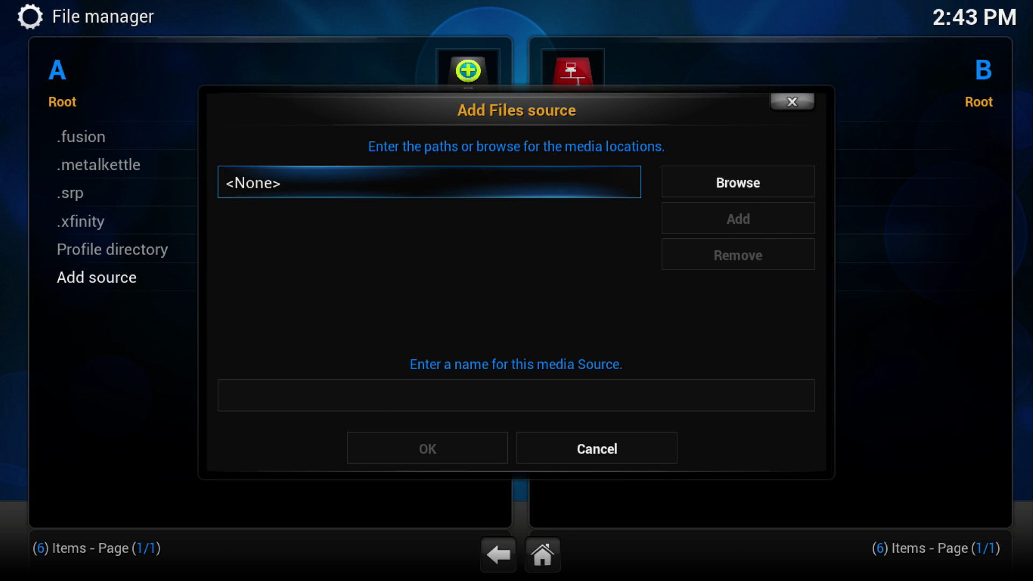
key(Down)
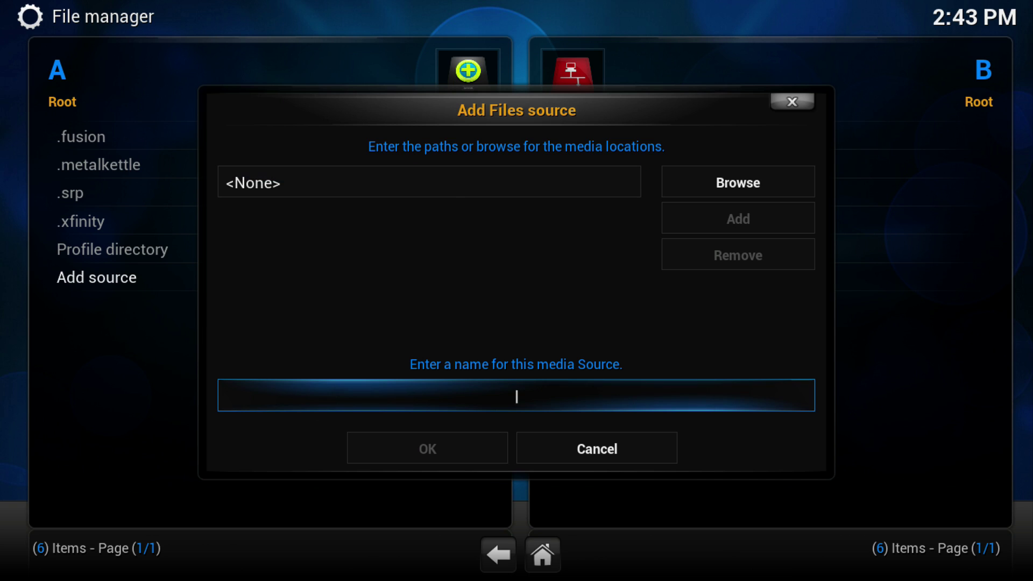
text(.metallkettle)
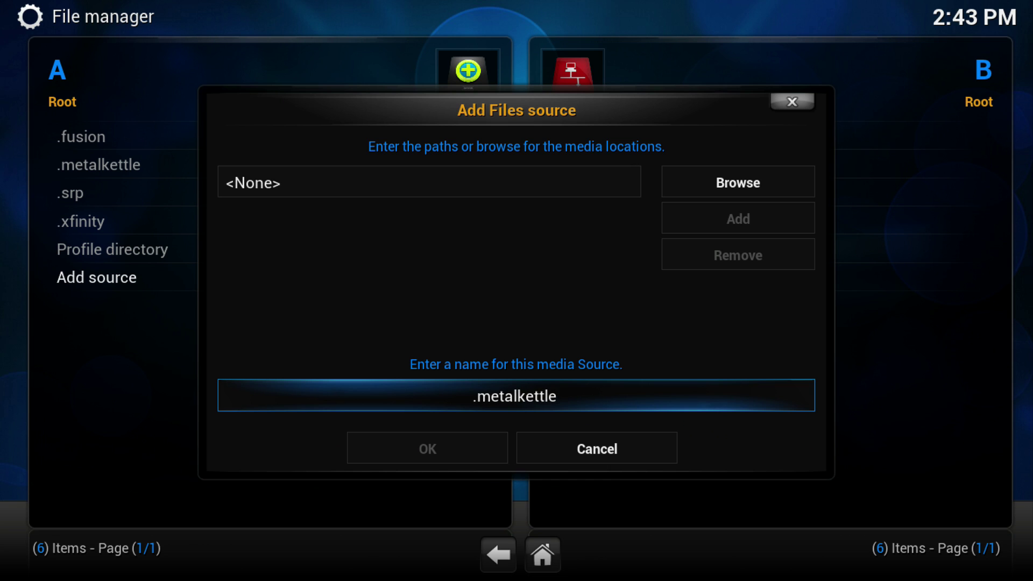
key(Up)
key(Return)
text(hht)
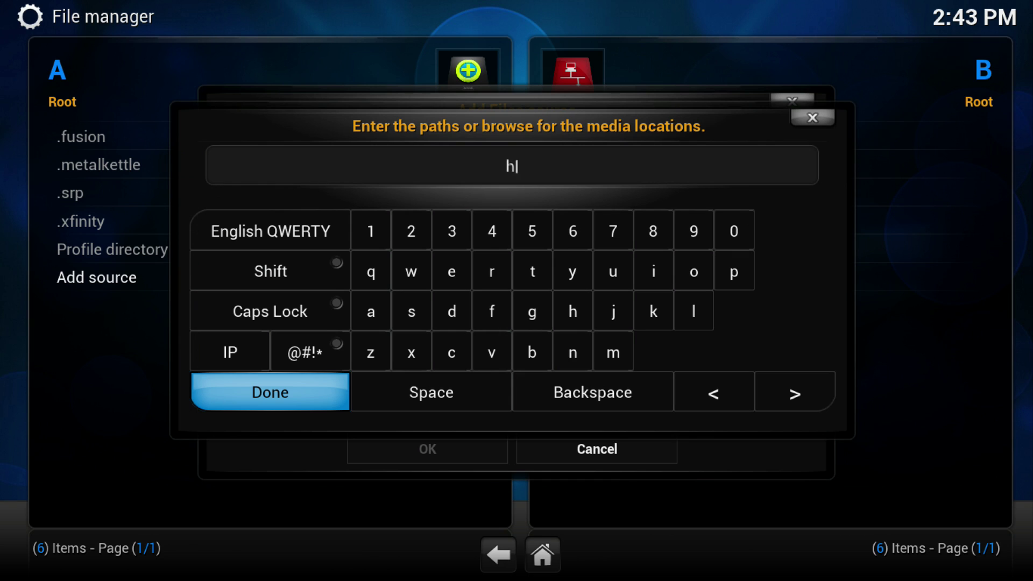
key(BackSpace)
key(BackSpace)
text(ttp://kodi)
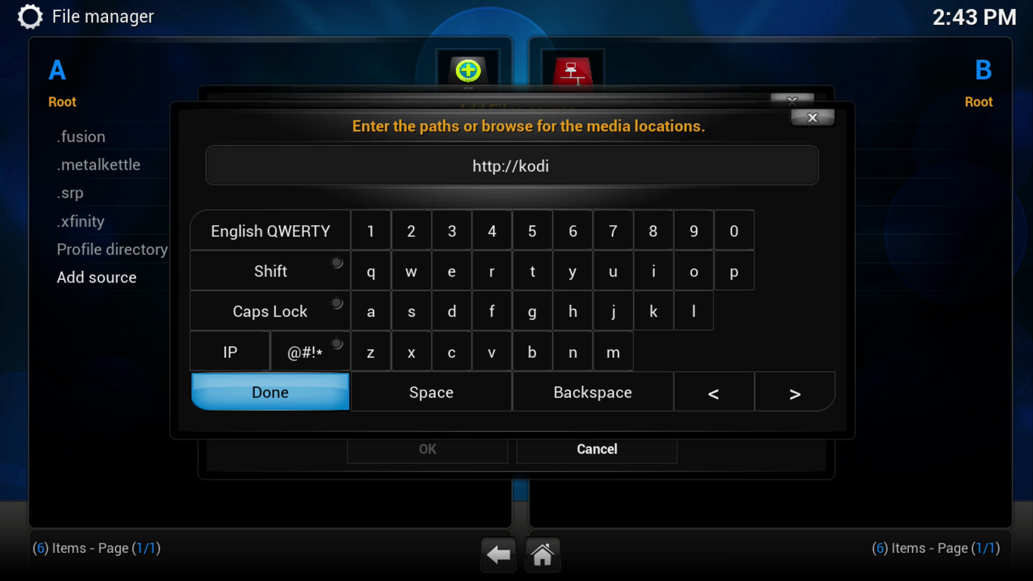
text(.)
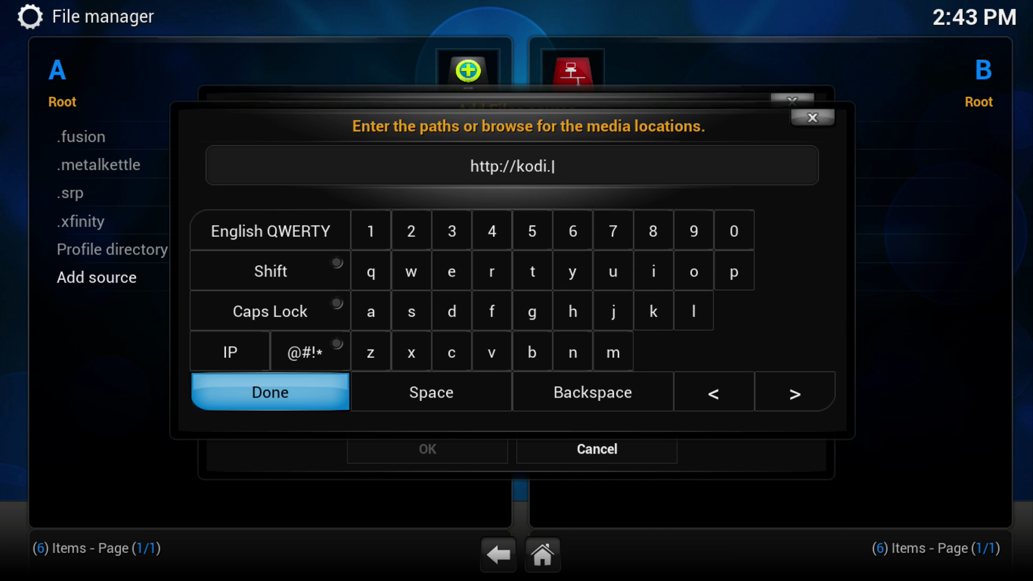
text(metalkettle.co)
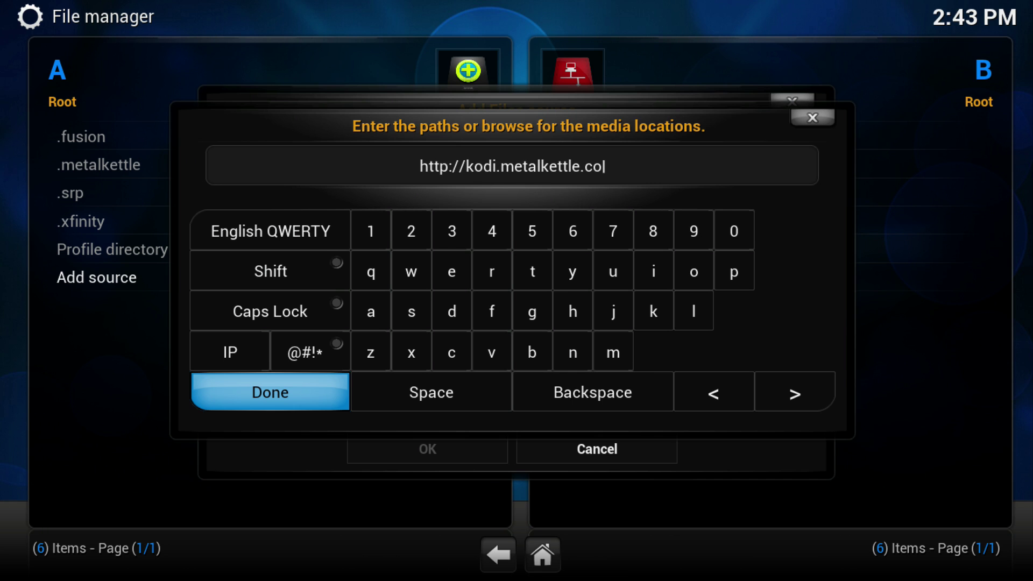
key(Escape)
key(Escape)
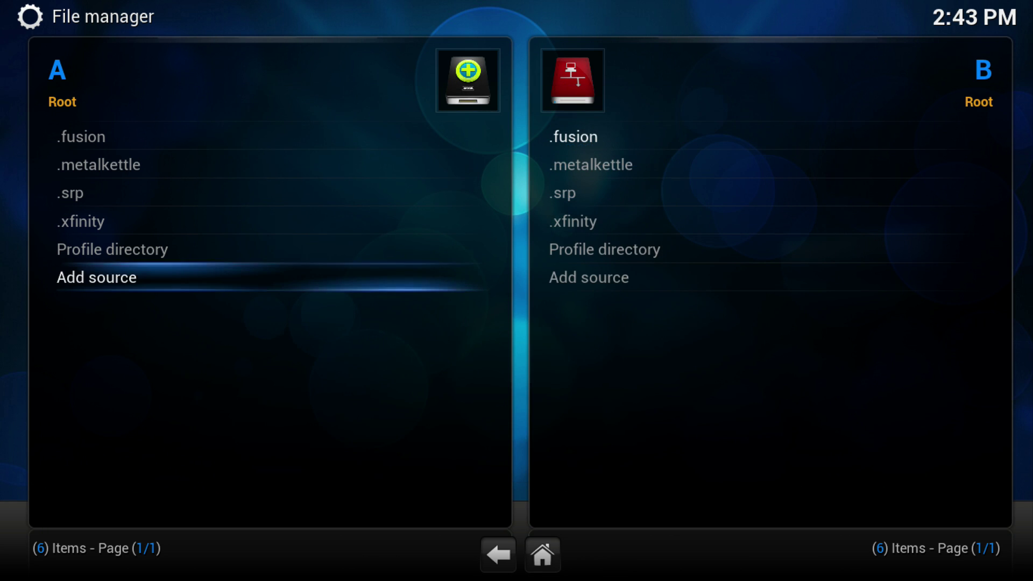
Check that .metalkettle lists repository.metalkettle-1.4.3.zip, then return home
key(Up)
key(Up)
key(Up)
key(Up)
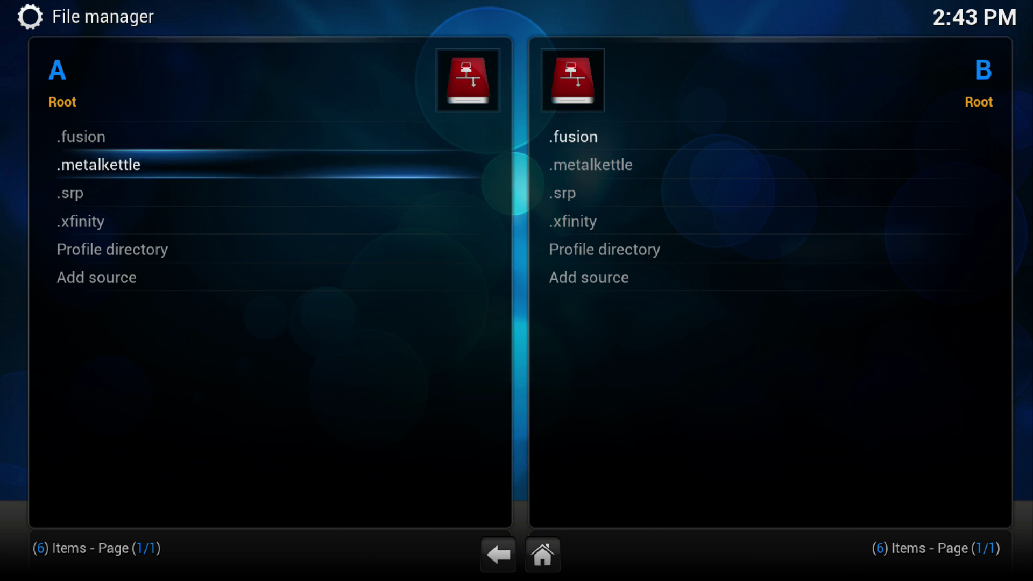
key(Return)
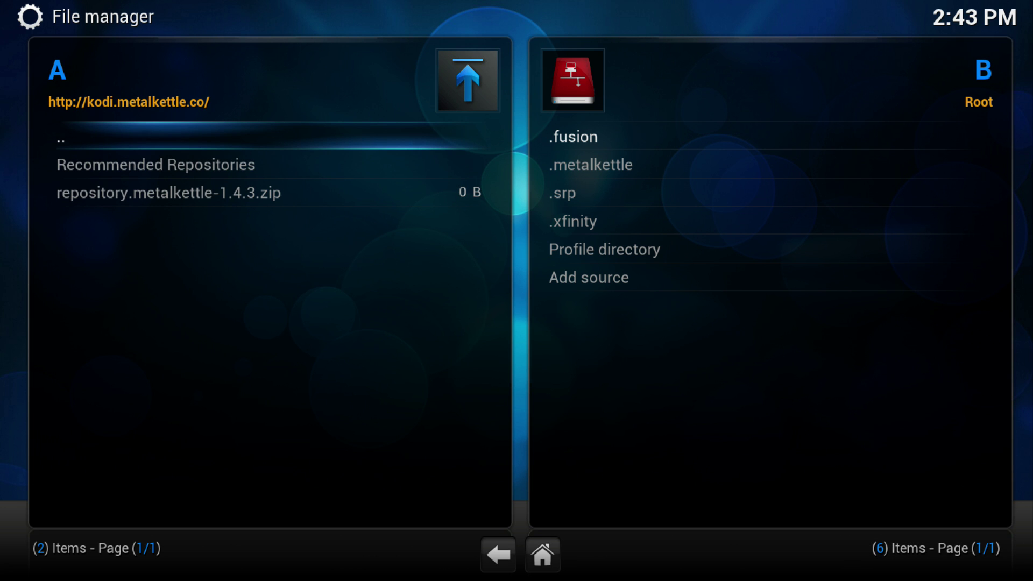
key(Escape)
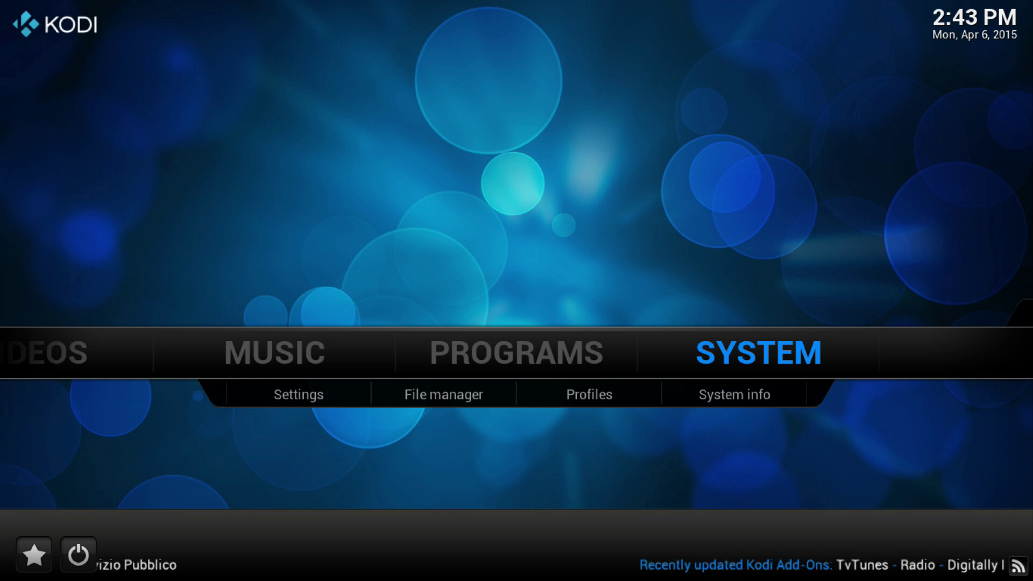
Open the MetalKettles Addon Repository via Settings > Add-ons > Get add-ons
key(Down)
key(Left)
key(Return)
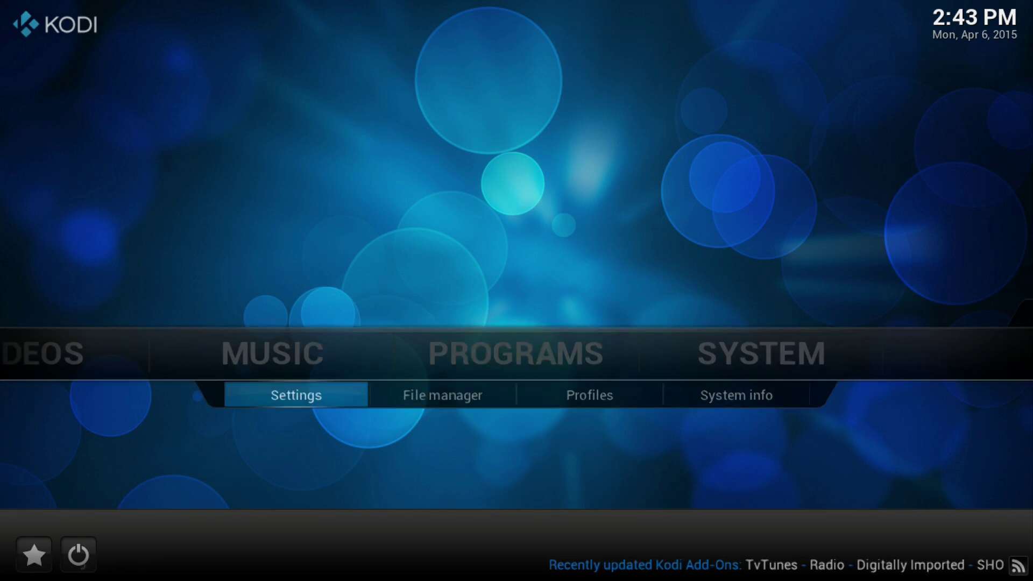
key(Down)
key(Down)
key(Down)
key(Down)
key(Down)
key(Down)
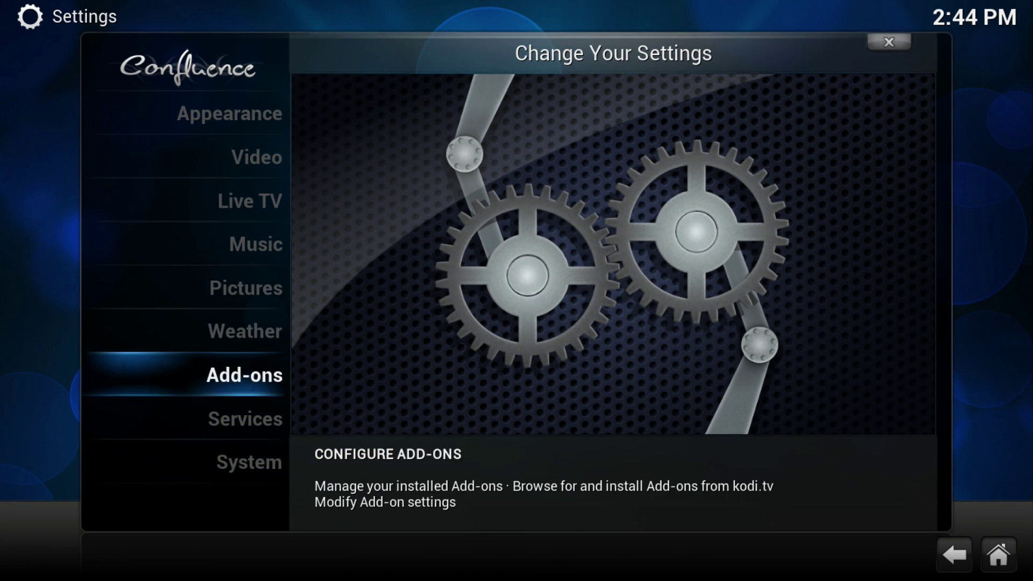
key(Return)
key(Down)
key(Down)
key(Down)
key(Return)
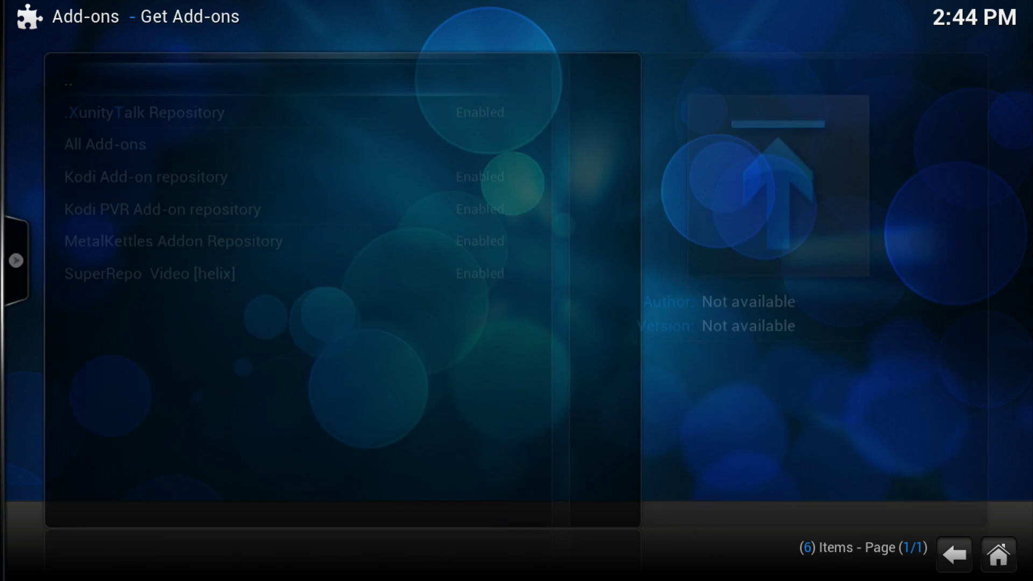
key(Down)
key(Down)
key(Down)
key(Down)
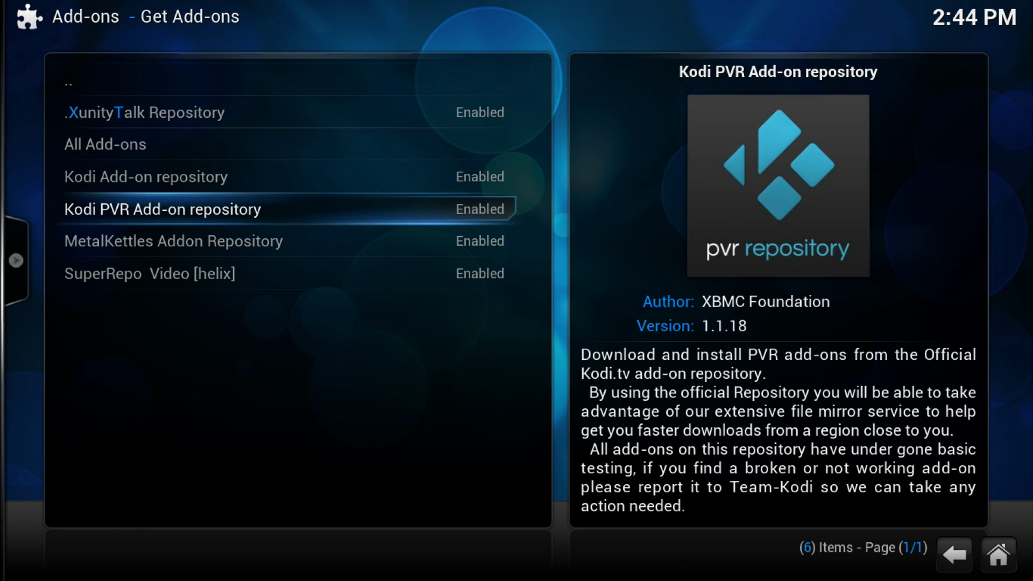
key(Down)
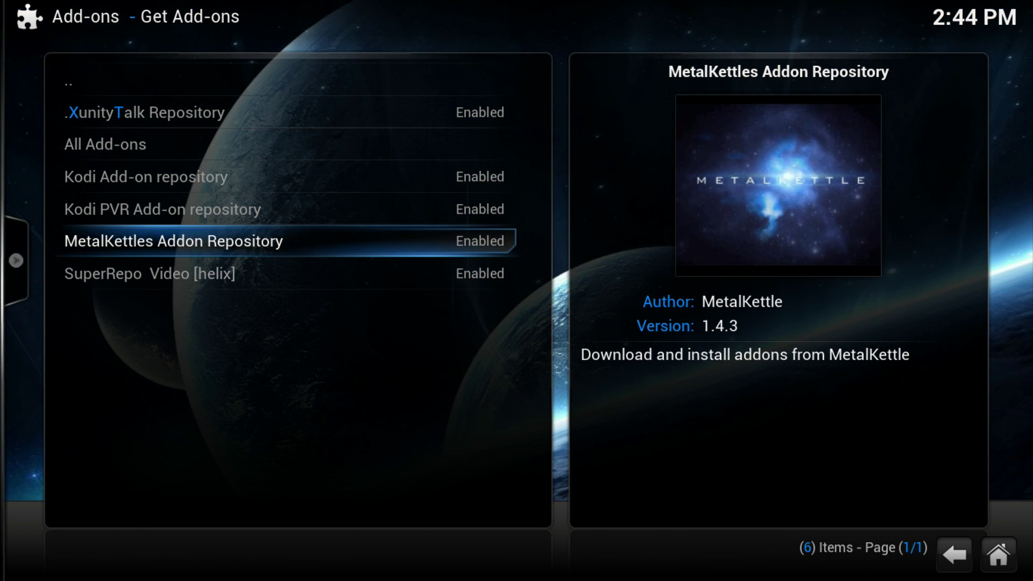
key(Return)
Confirm Cartoons8 1.0.3 shows as enabled in Video Add-ons, then return home
key(Down)
key(Down)
key(Down)
key(Down)
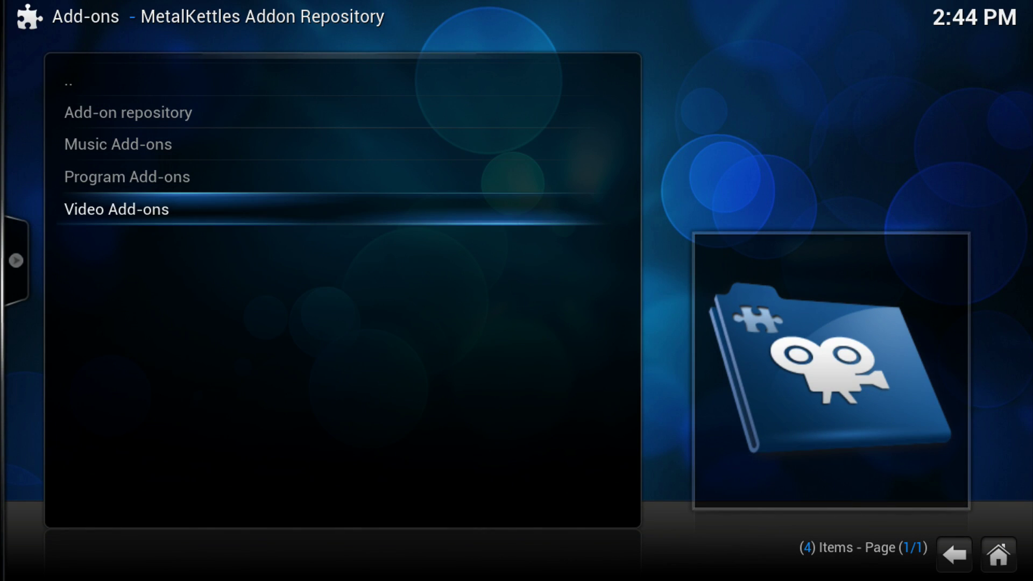
key(Return)
key(Down)
key(Down)
key(Down)
key(Down)
key(Down)
key(Down)
key(Down)
key(Down)
key(Down)
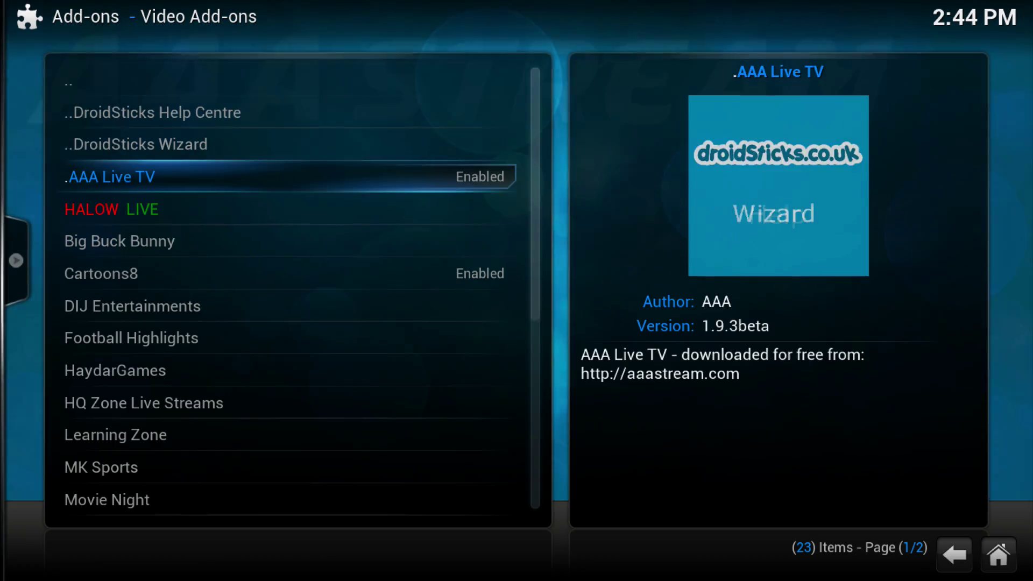
key(Down)
key(Down)
key(Down)
key(Down)
key(Down)
key(Down)
key(Down)
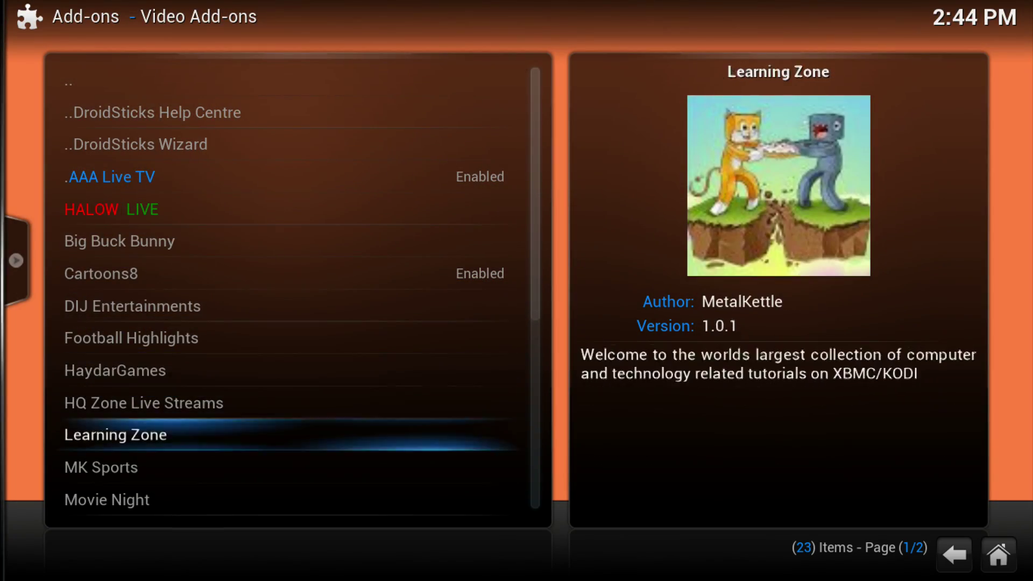
key(s)
key(Up)
key(Up)
key(Up)
key(Up)
key(Up)
key(Up)
key(Up)
key(Up)
key(Up)
key(Up)
key(Up)
key(Up)
key(Up)
key(Up)
key(Up)
key(Up)
key(Up)
key(Up)
key(Up)
key(Up)
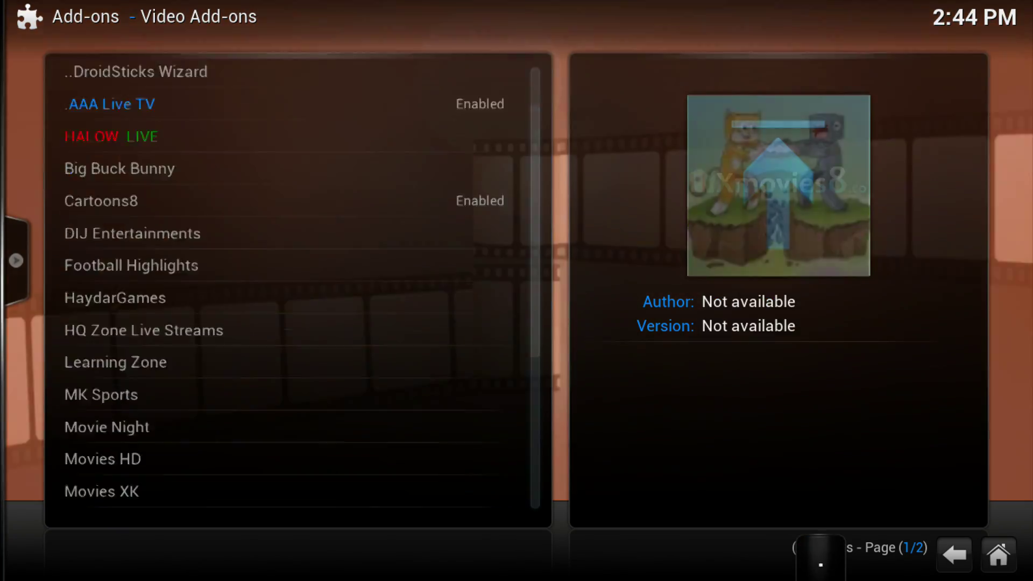
key(Down)
key(Down)
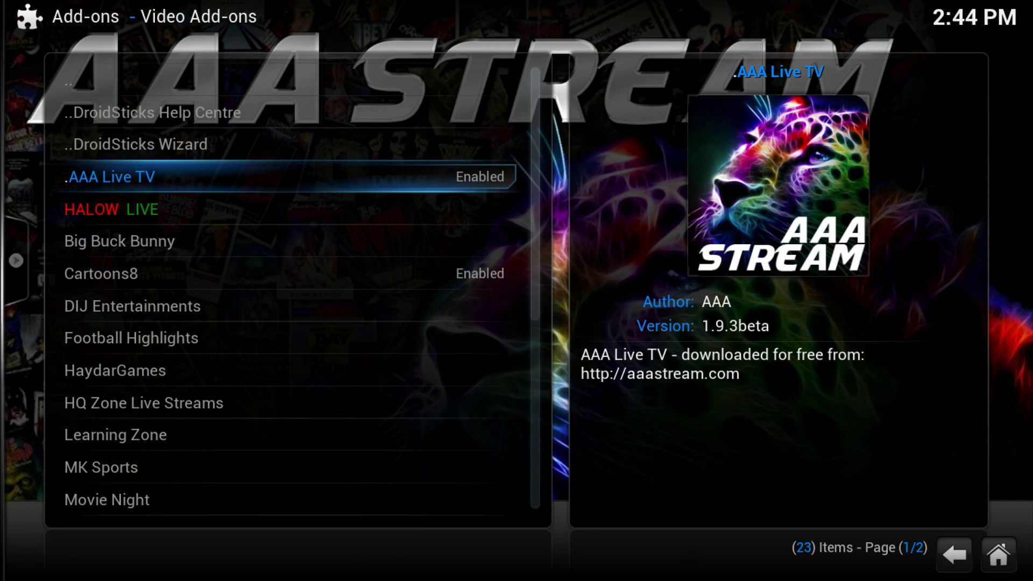
key(Down)
key(Up)
key(Down)
key(Down)
key(Down)
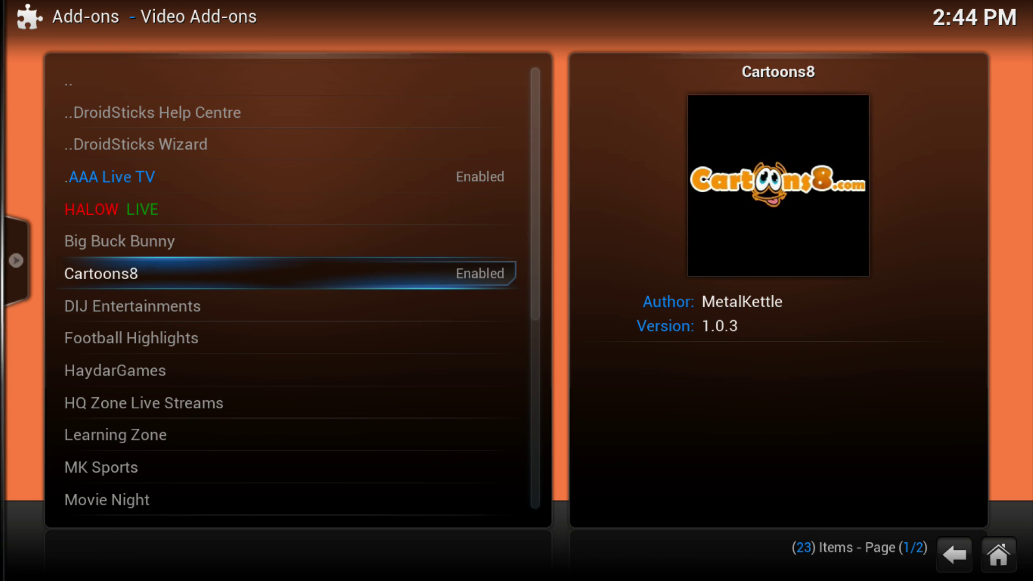
key(Escape)
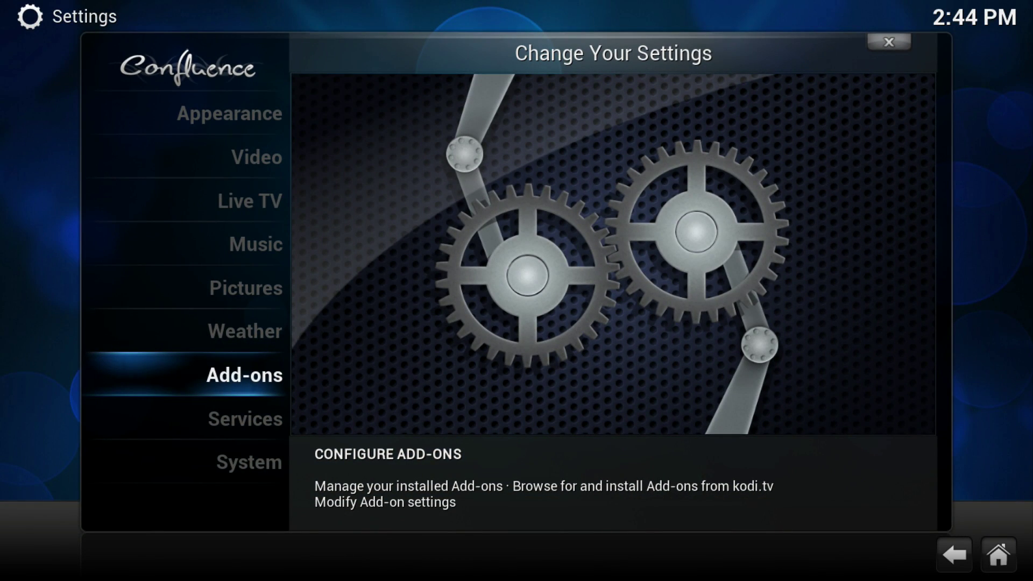
key(Escape)
key(Left)
key(Left)
key(Left)
key(Left)
key(Left)
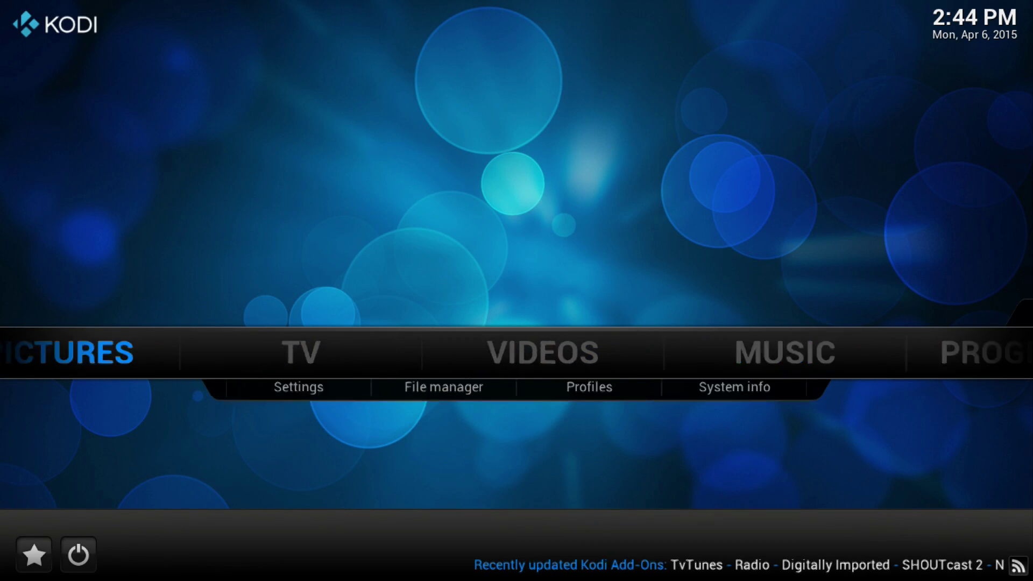
Open the video add-ons from the Videos section
key(Right)
key(Right)
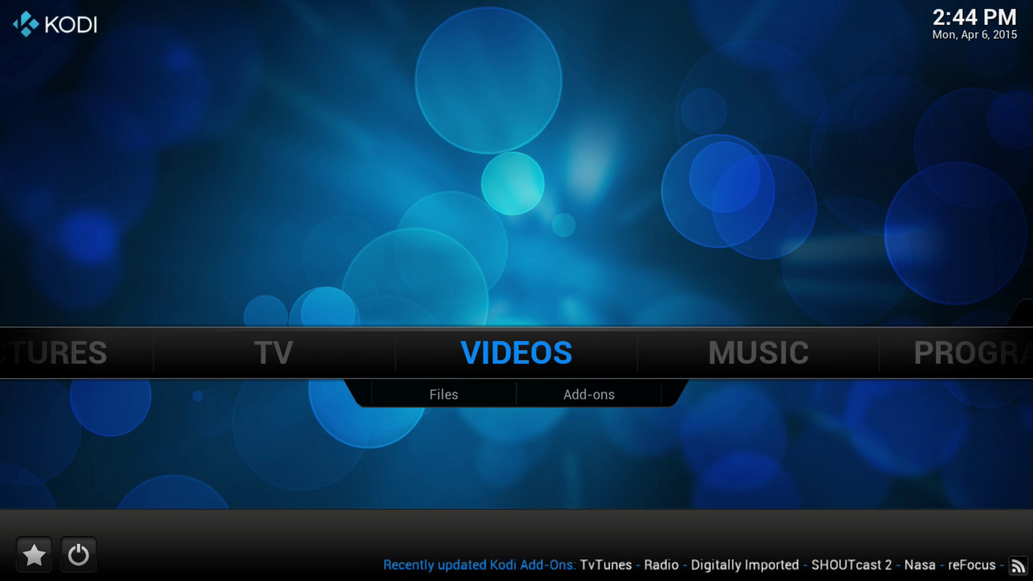
key(Down)
key(Right)
key(Return)
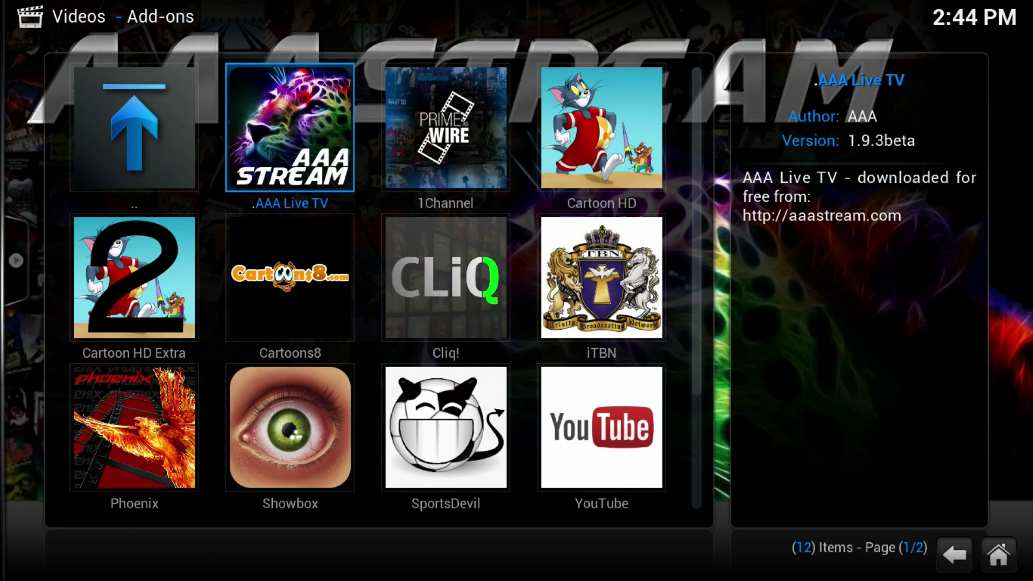
Launch .AAA Live TV and enter its Live Streams section
key(Down)
key(Up)
key(Return)
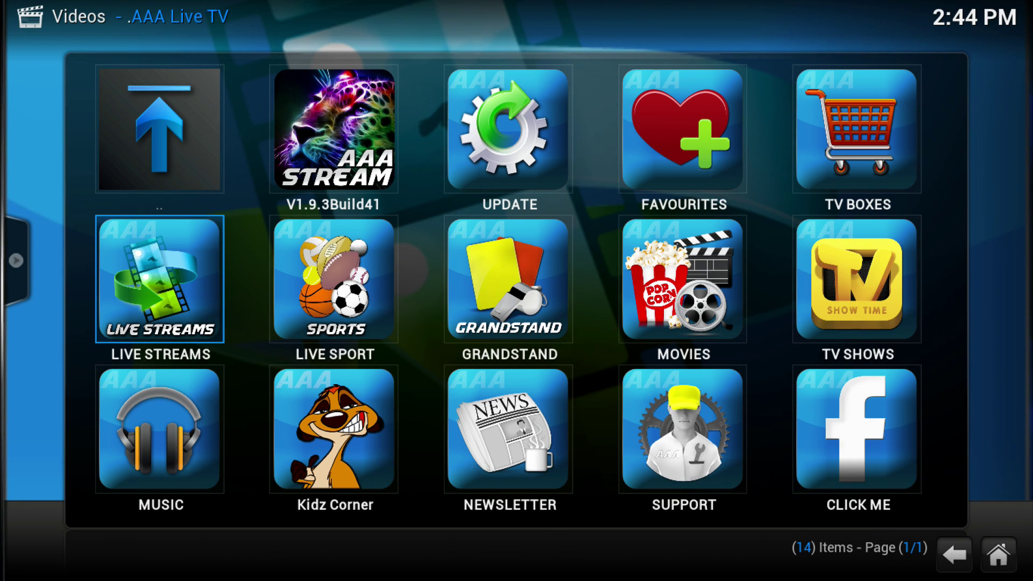
key(Down)
key(Up)
key(Return)
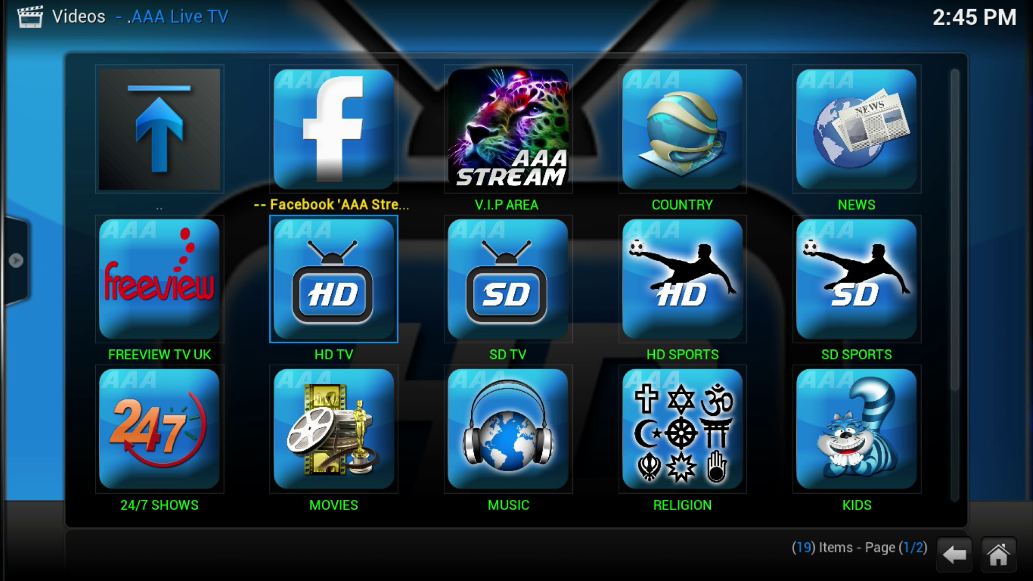
Browse past Movies and Vice Network, then open the Religion folder
key(Down)
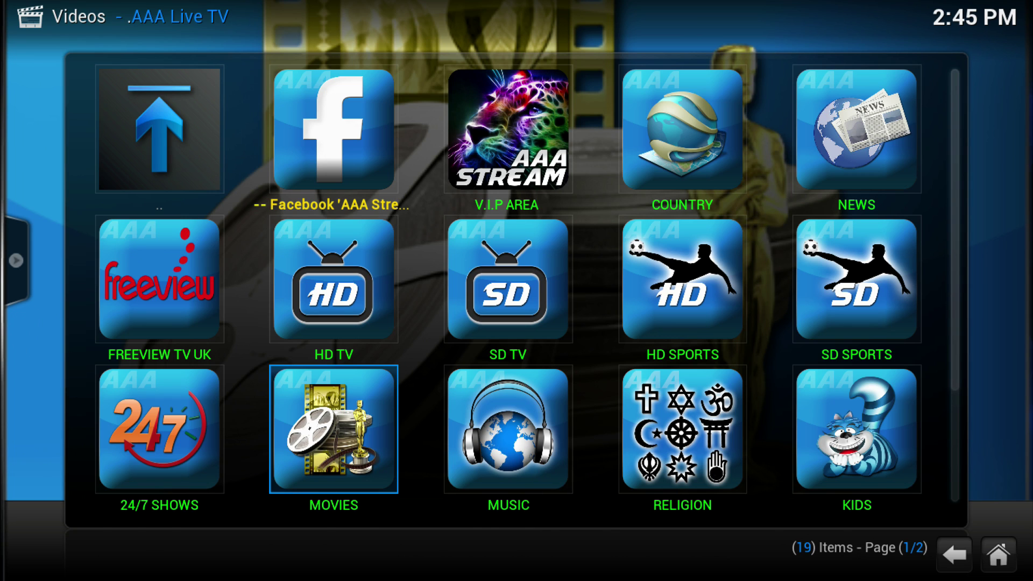
key(Down)
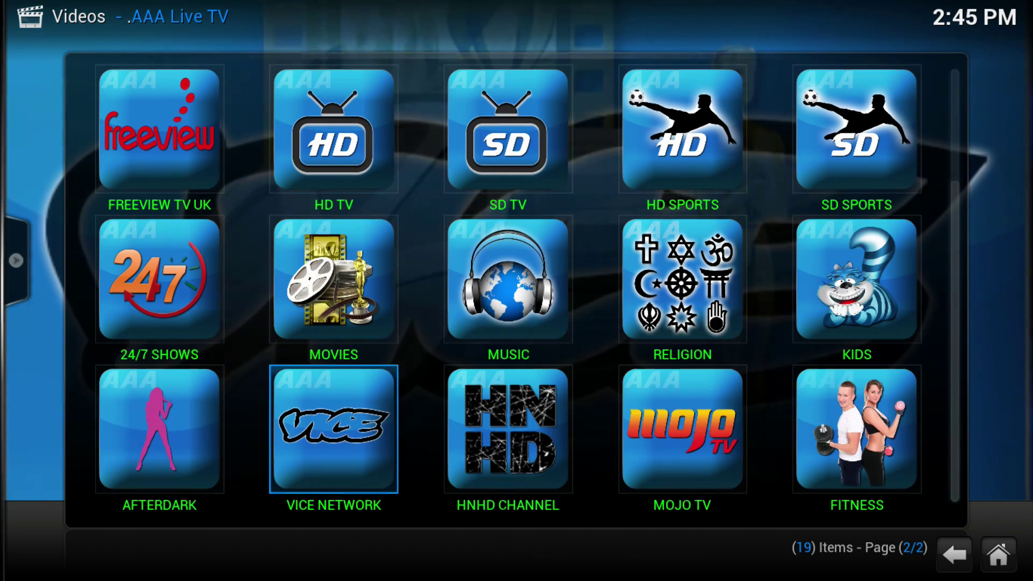
key(Up)
key(Up)
key(Down)
key(Down)
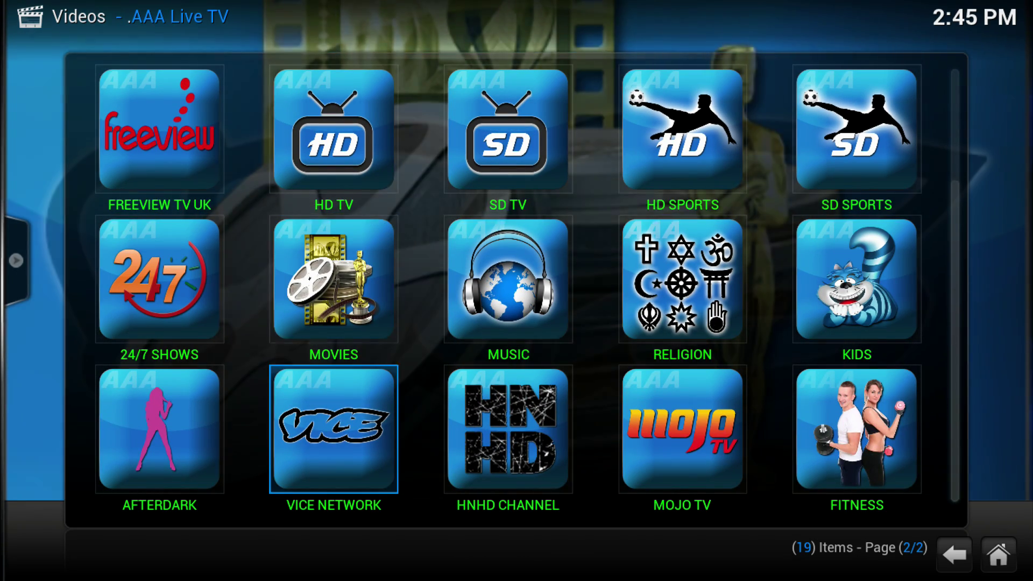
key(Up)
key(Up)
key(Up)
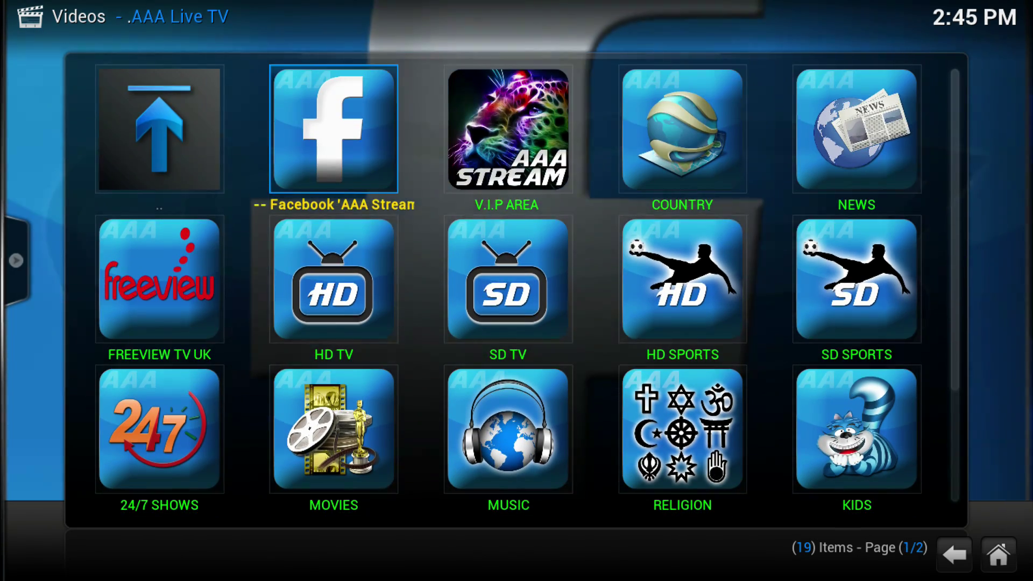
key(Down)
key(Down)
key(Down)
key(Up)
key(Right)
key(Right)
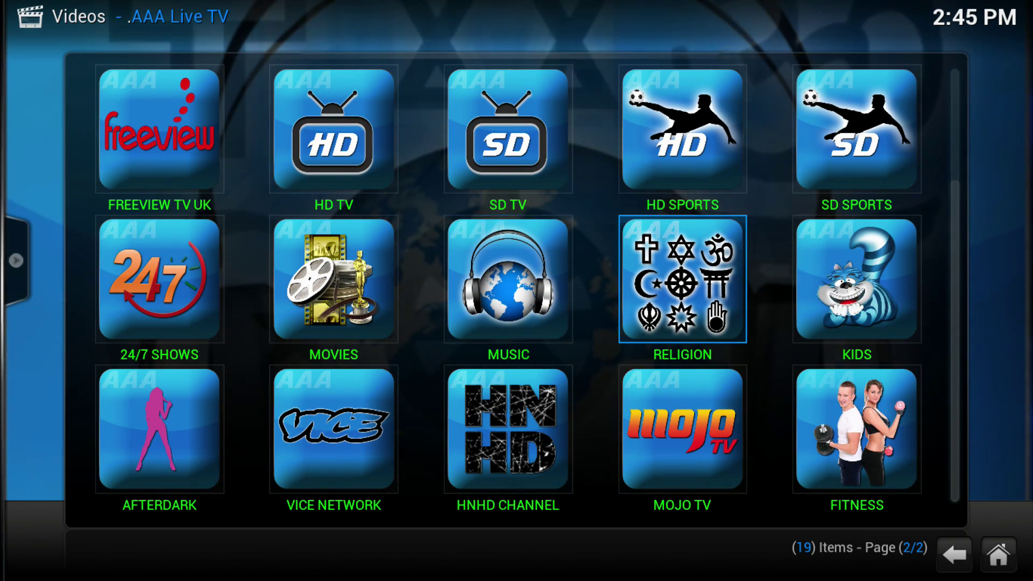
key(Return)
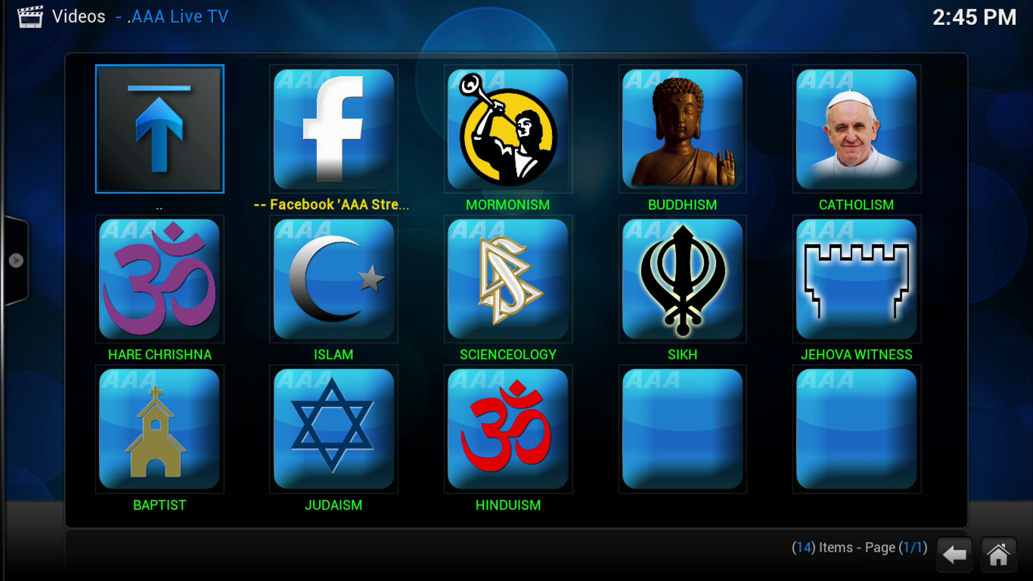
Go back through '..' to Live Streams, then up to AAA Live TV's main menu
key(Up)
key(Down)
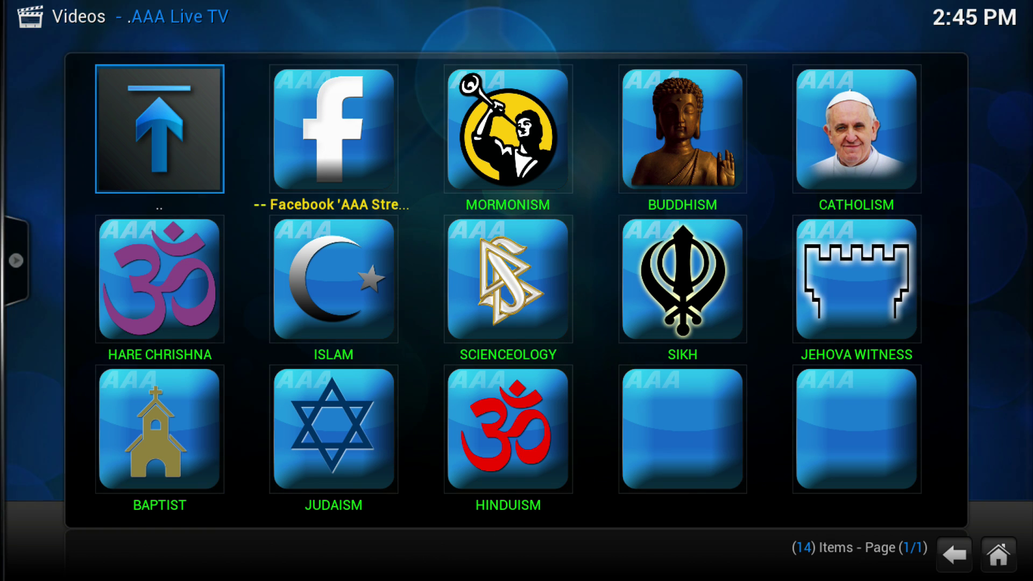
key(Return)
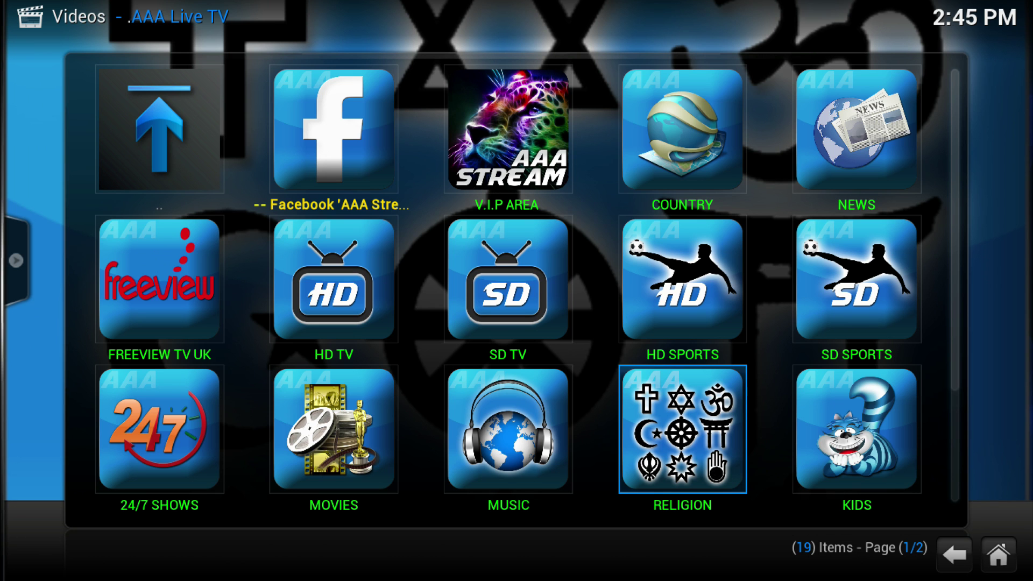
key(Down)
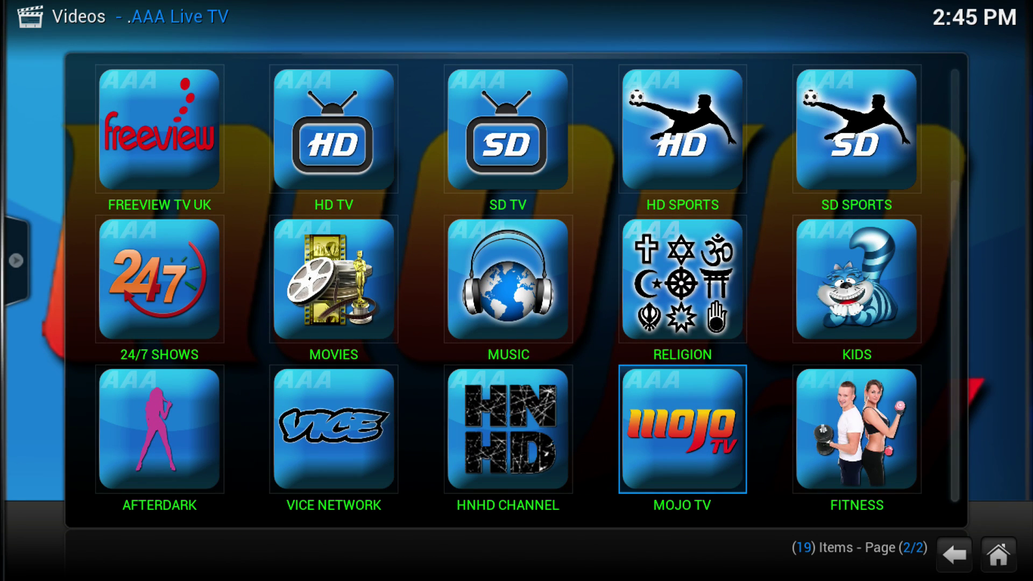
key(Up)
key(Up)
key(Down)
key(Down)
key(Left)
key(Left)
key(Left)
key(Up)
key(Up)
key(Up)
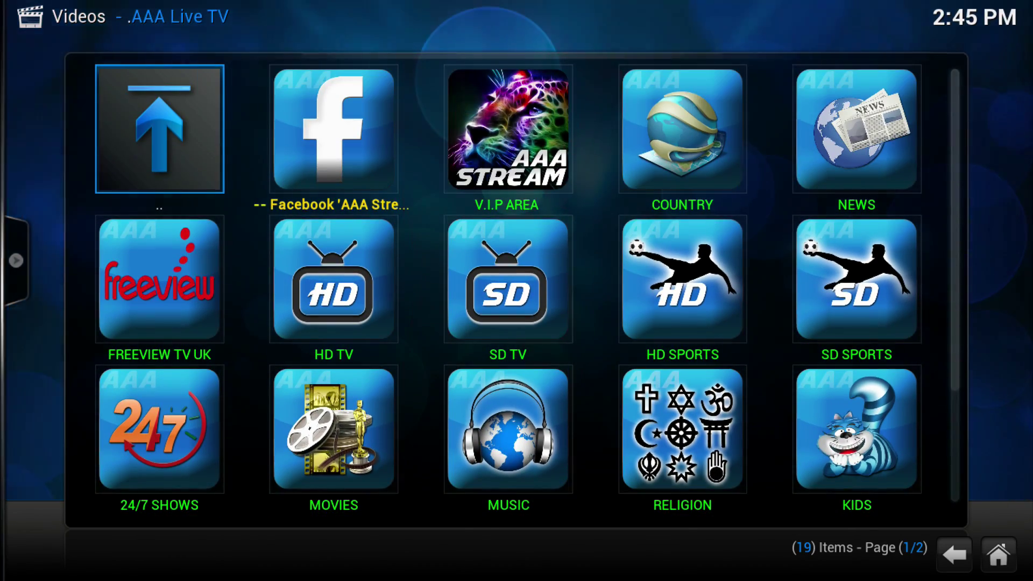
key(Return)
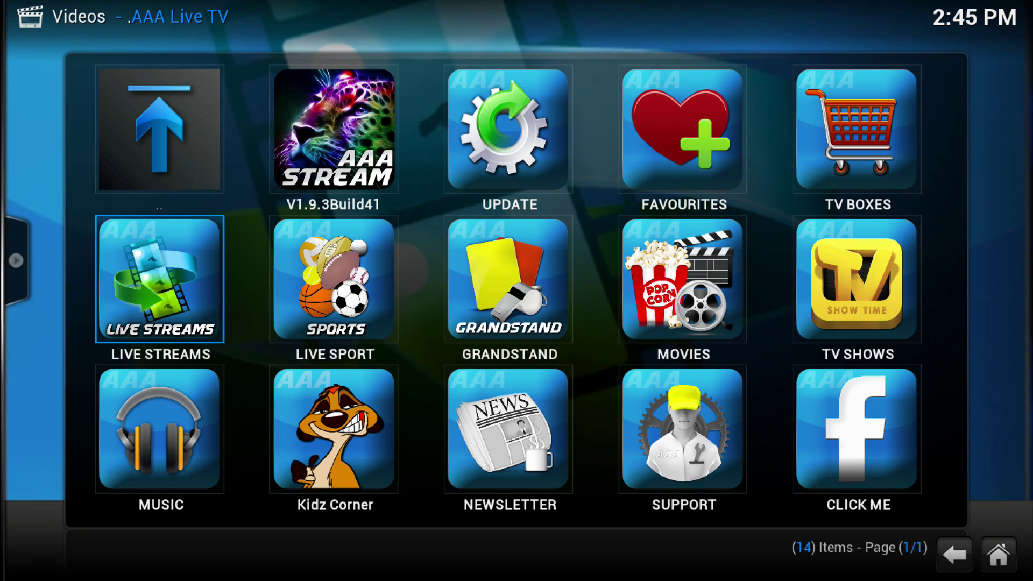
key(Down)
key(Right)
key(Right)
key(Right)
key(Up)
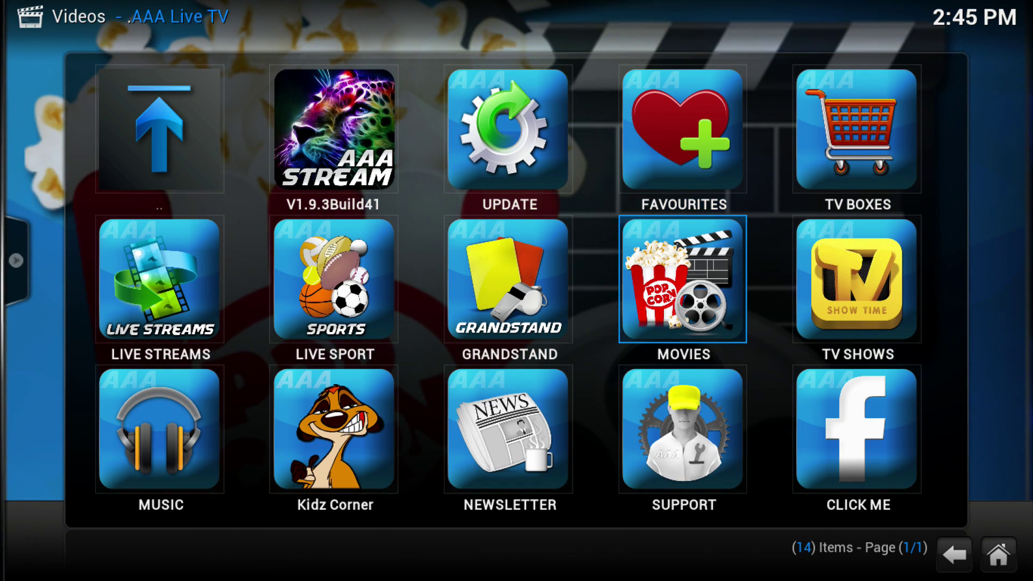
key(Return)
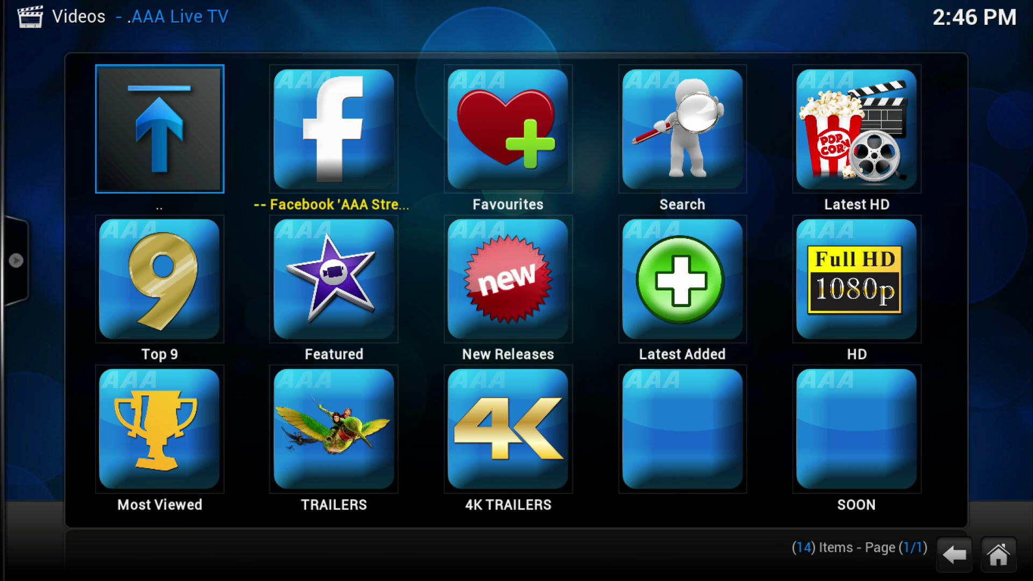
key(Right)
key(Right)
key(Right)
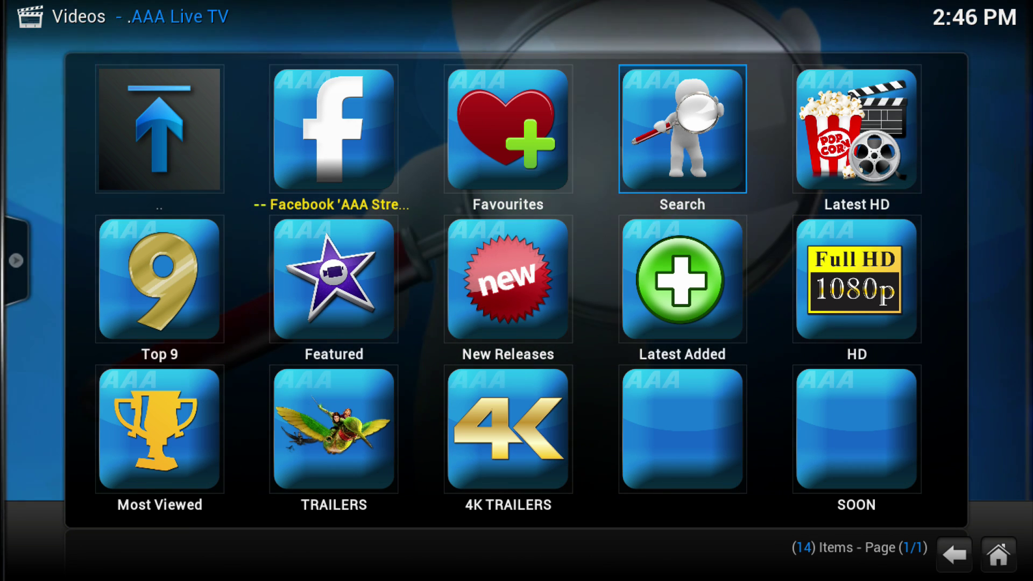
key(Down)
key(Left)
key(Left)
key(Left)
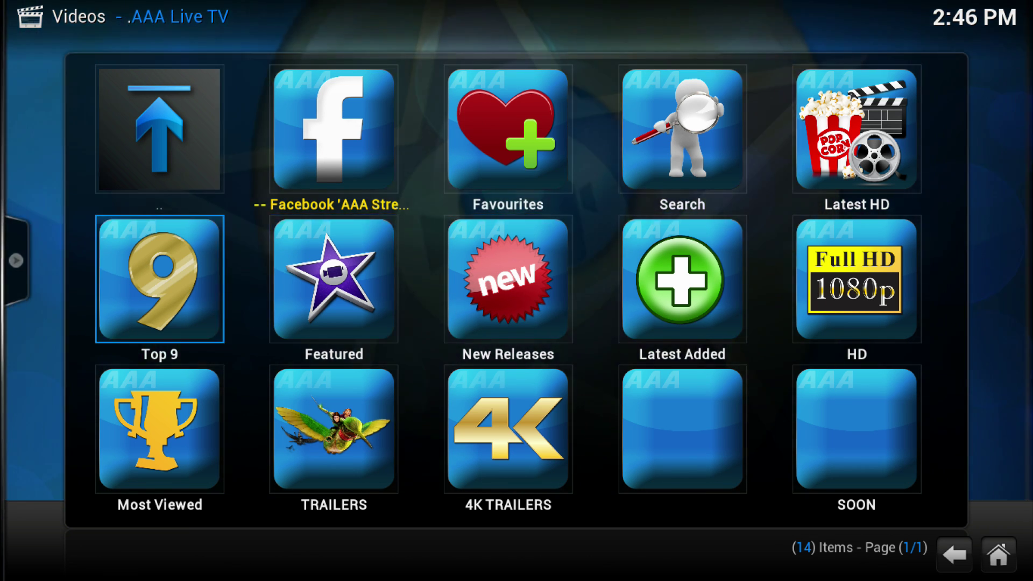
key(Up)
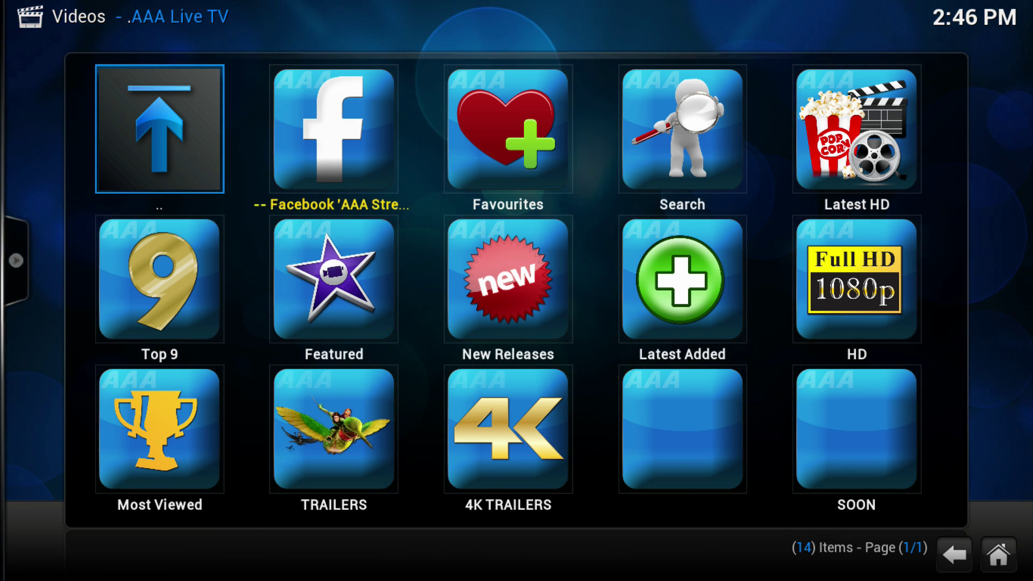
key(Return)
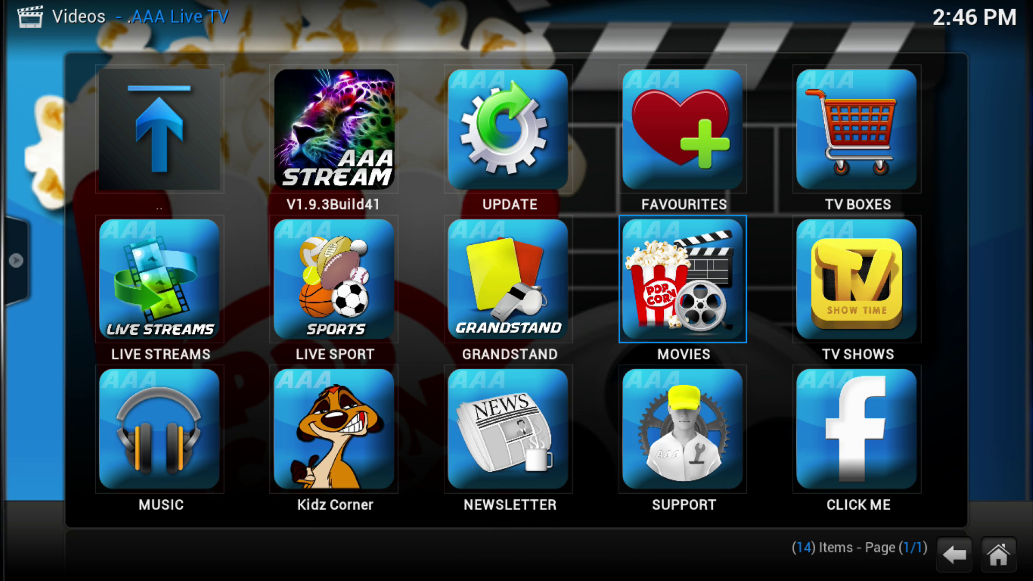
Open Kidz Corner and browse its channels, such as Yo Gabba Gabba and Rug Rats
key(Down)
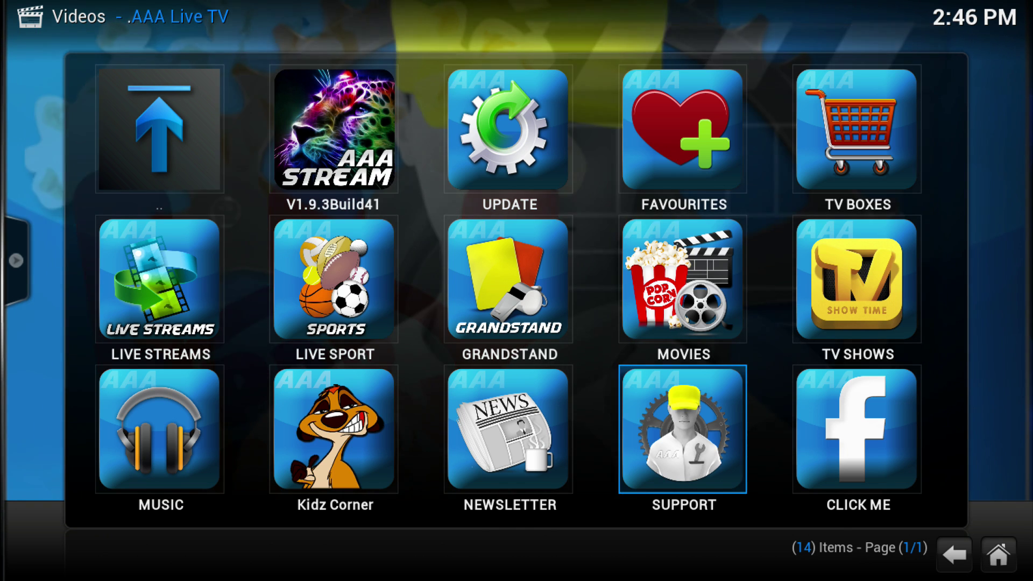
key(Left)
key(Left)
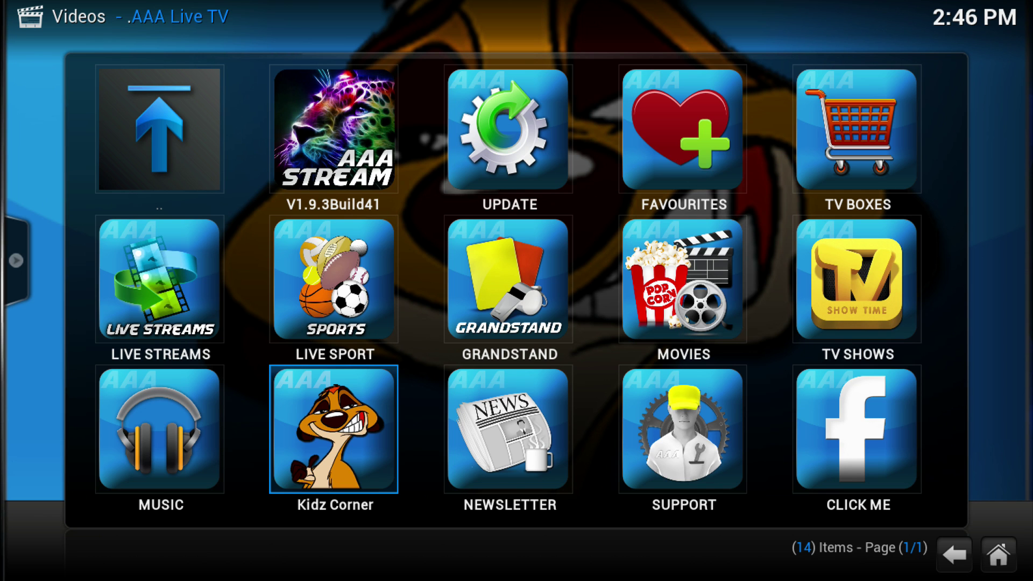
key(Return)
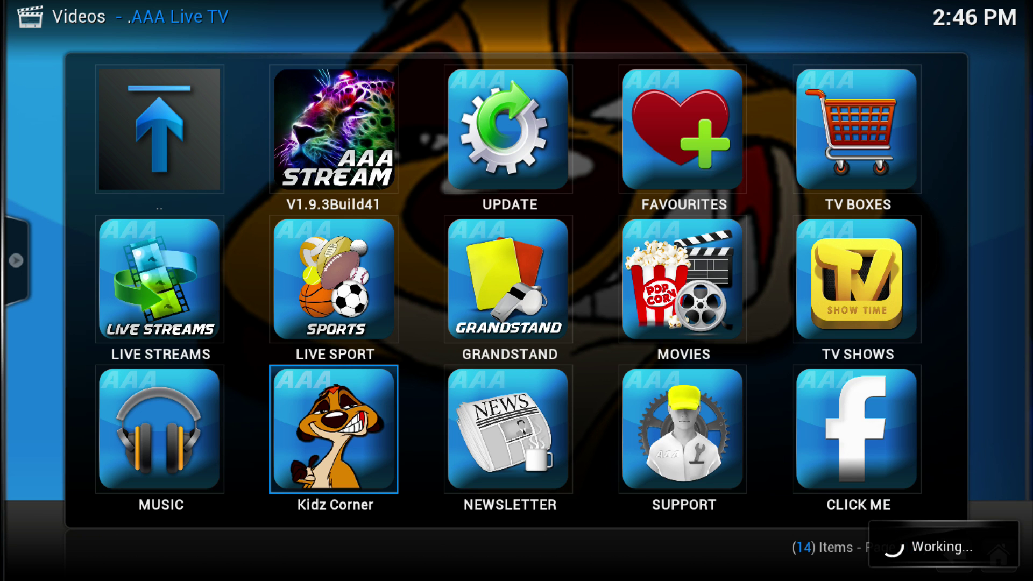
key(Down)
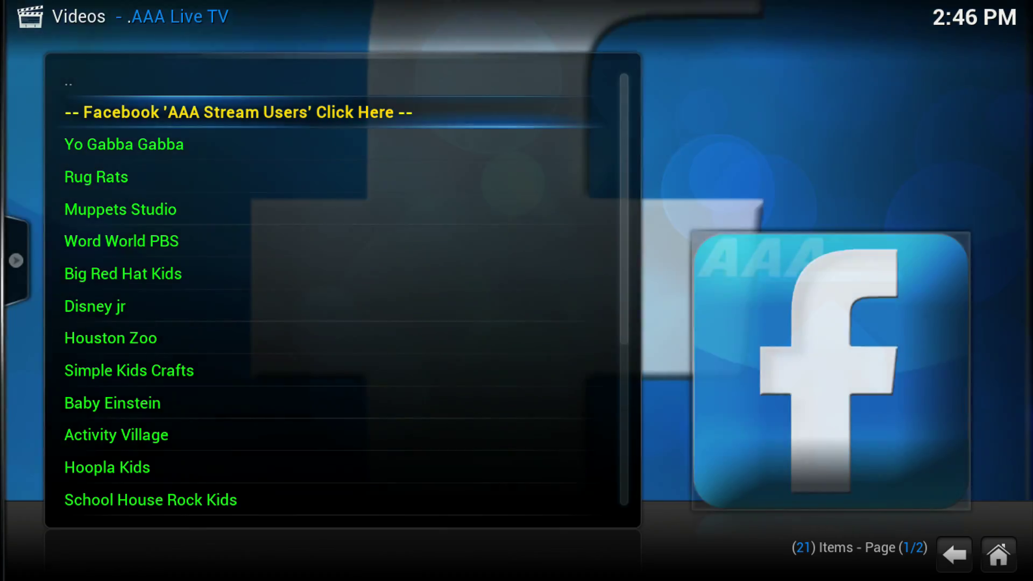
key(Up)
key(Up)
key(Up)
key(Down)
key(Down)
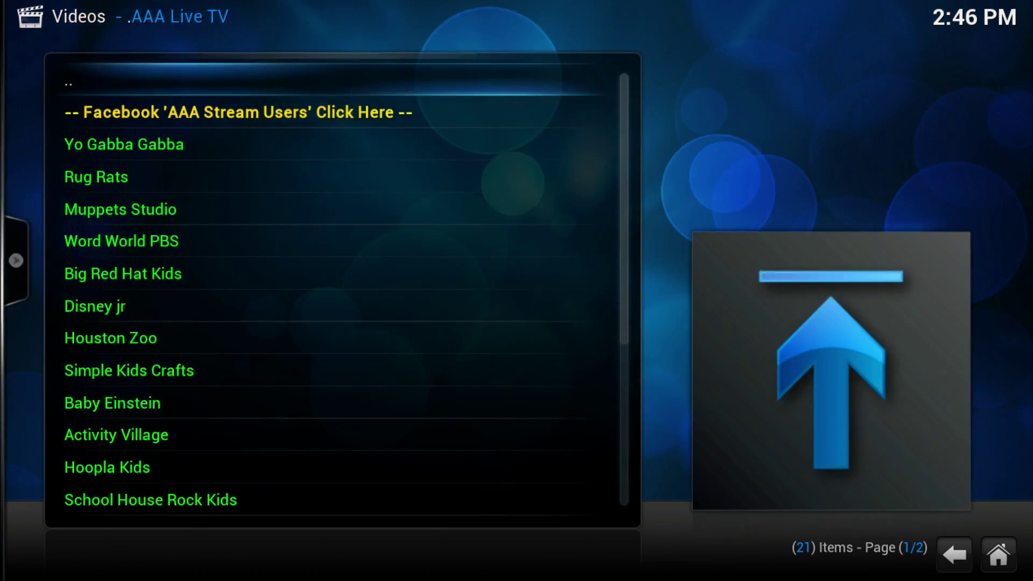
Back out of Kidz Corner through the AAA Live TV categories toward the add-ons list
key(Return)
key(Left)
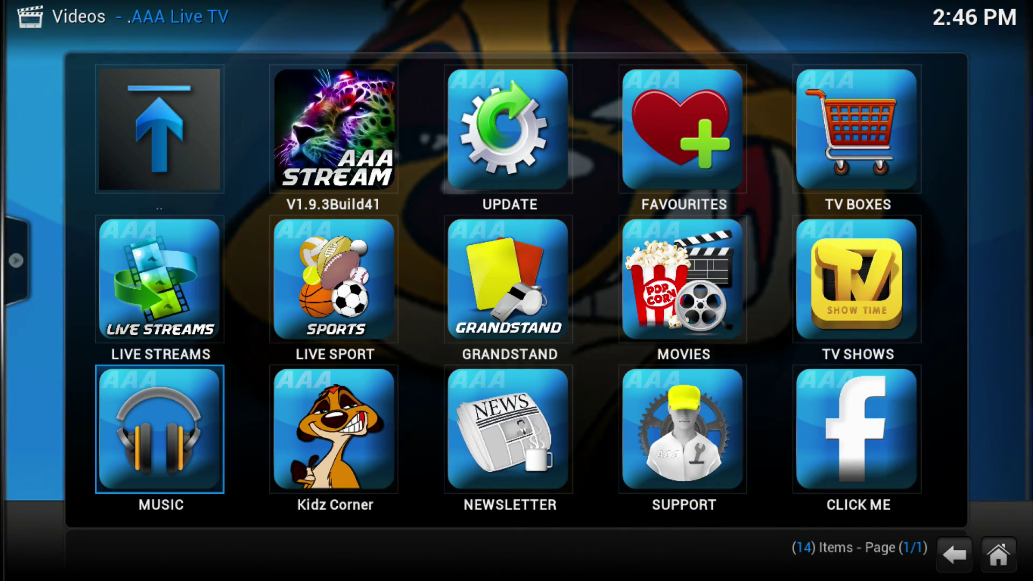
key(Left)
key(Right)
key(Up)
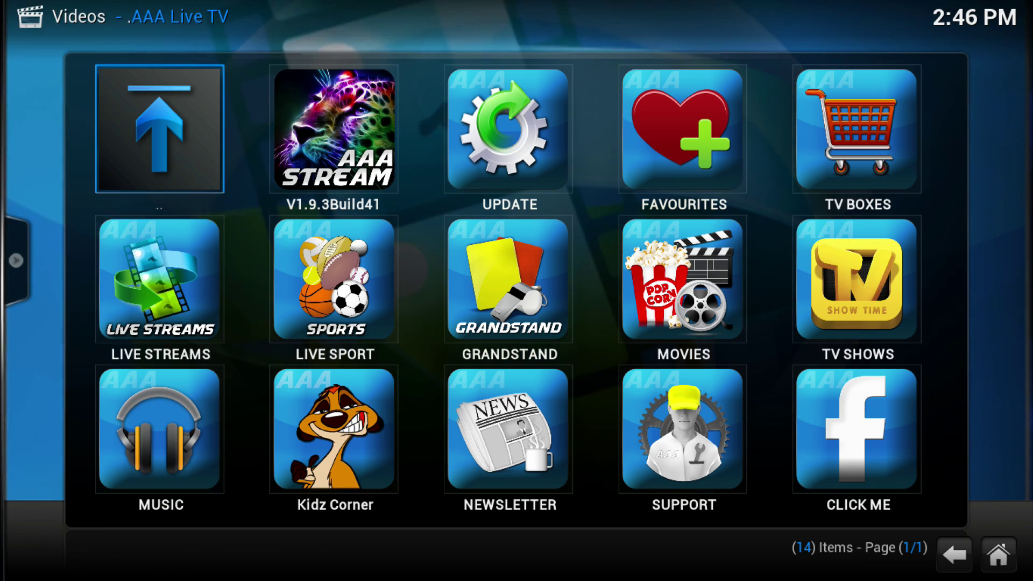
key(BackSpace)
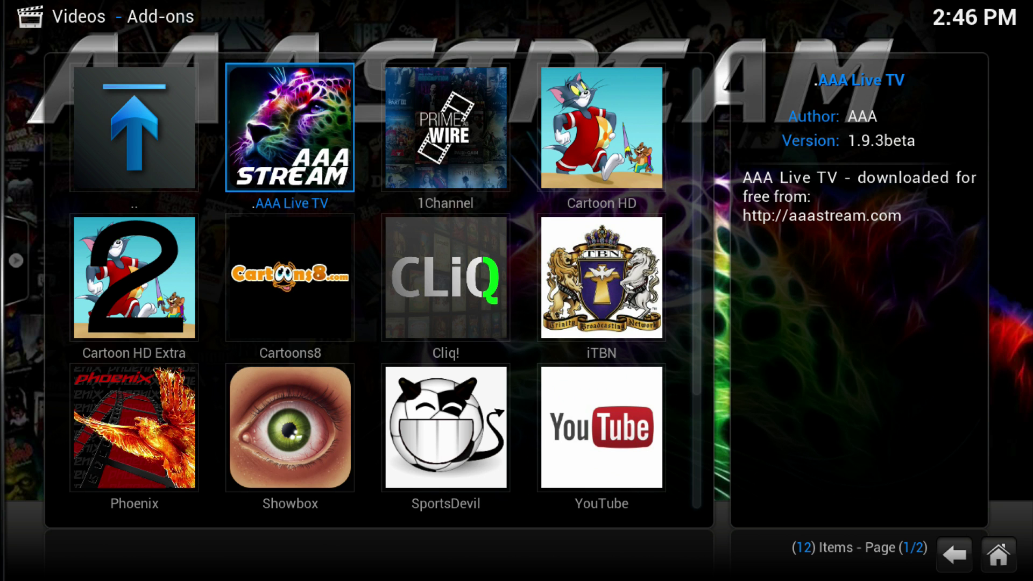
Move past Cartoon HD to Cartoons8 in the add-ons grid and launch it
key(Down)
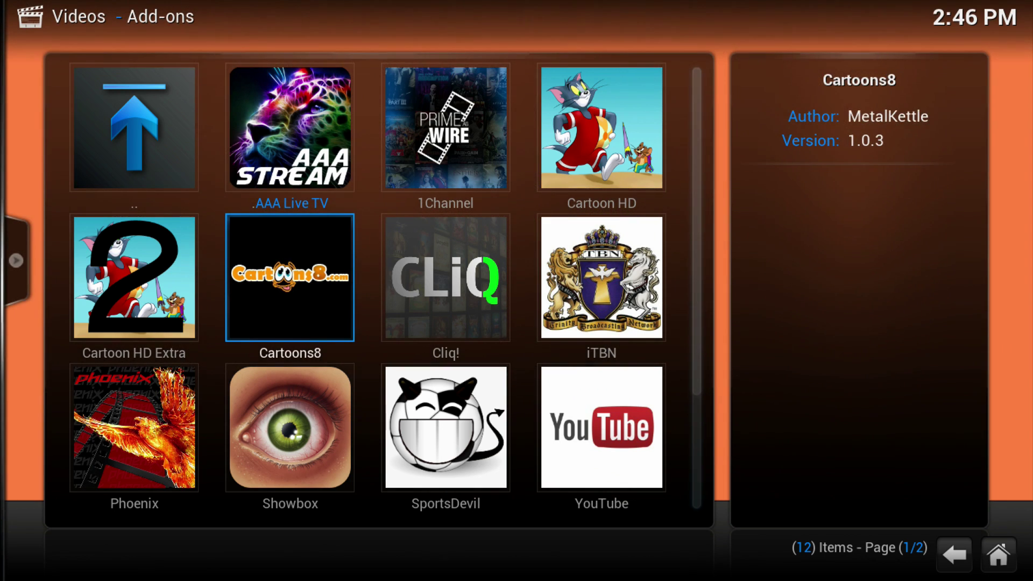
key(Up)
key(Right)
key(Right)
key(Down)
key(Up)
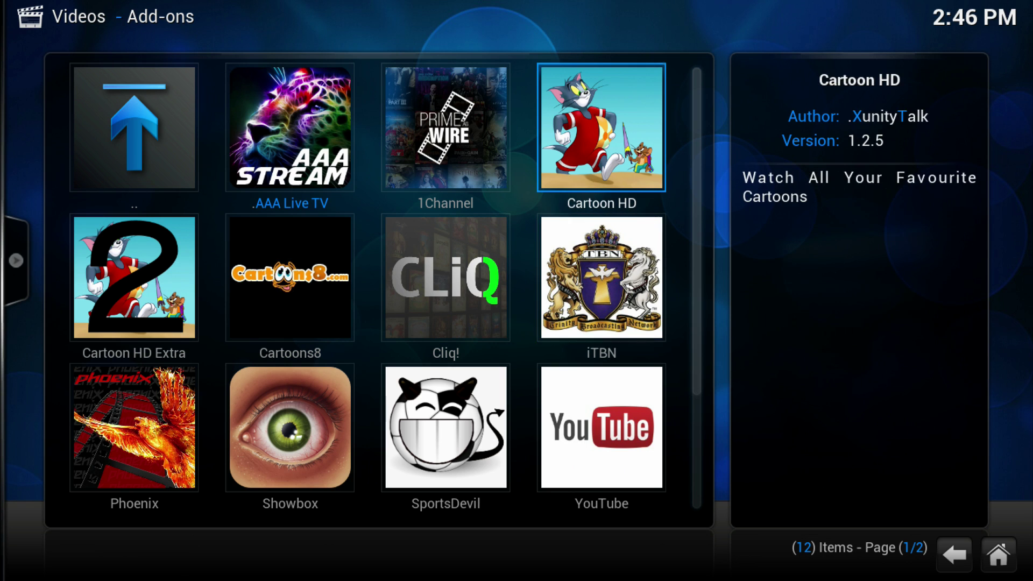
key(Down)
key(Left)
key(Left)
key(Left)
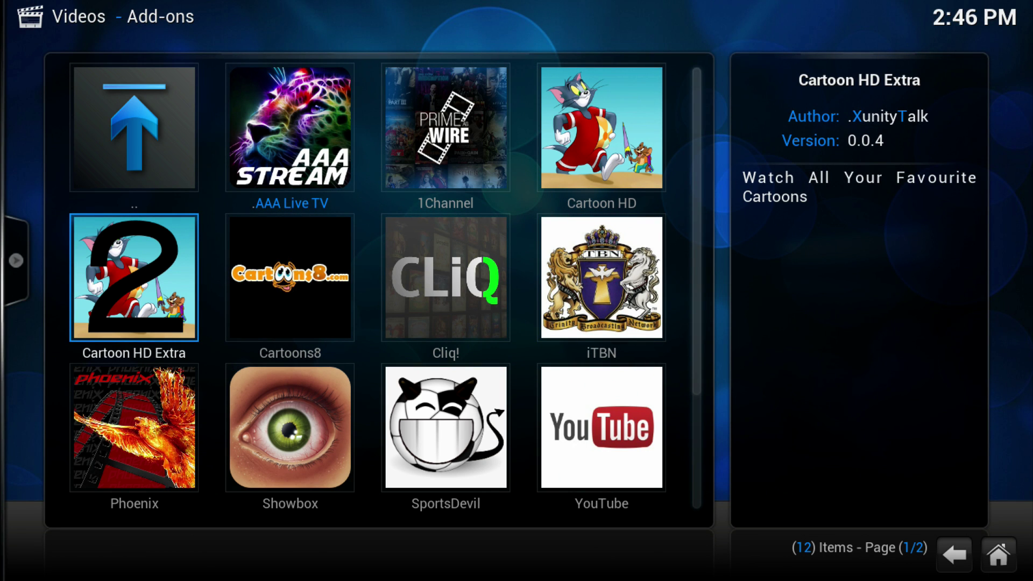
key(Right)
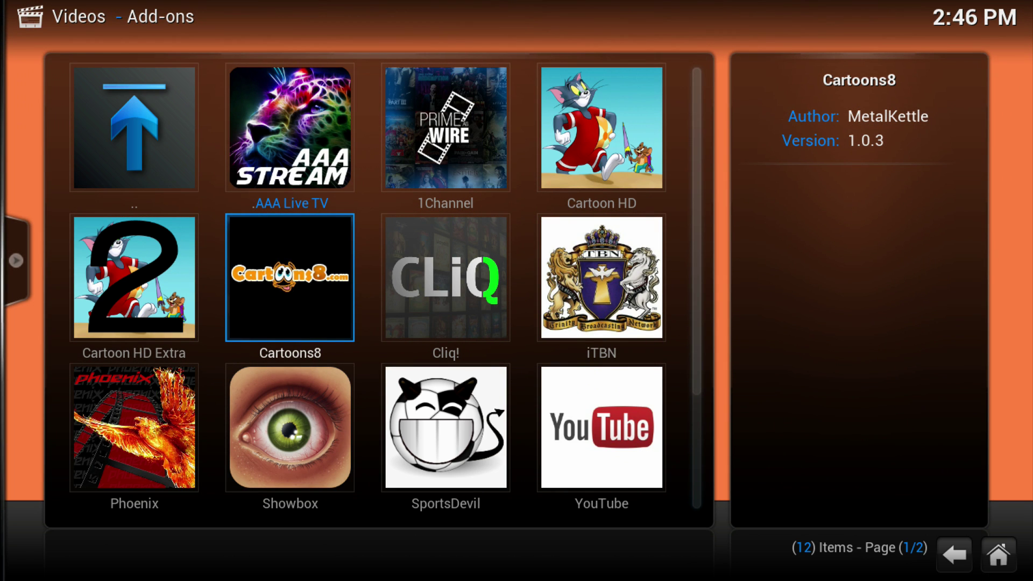
key(Return)
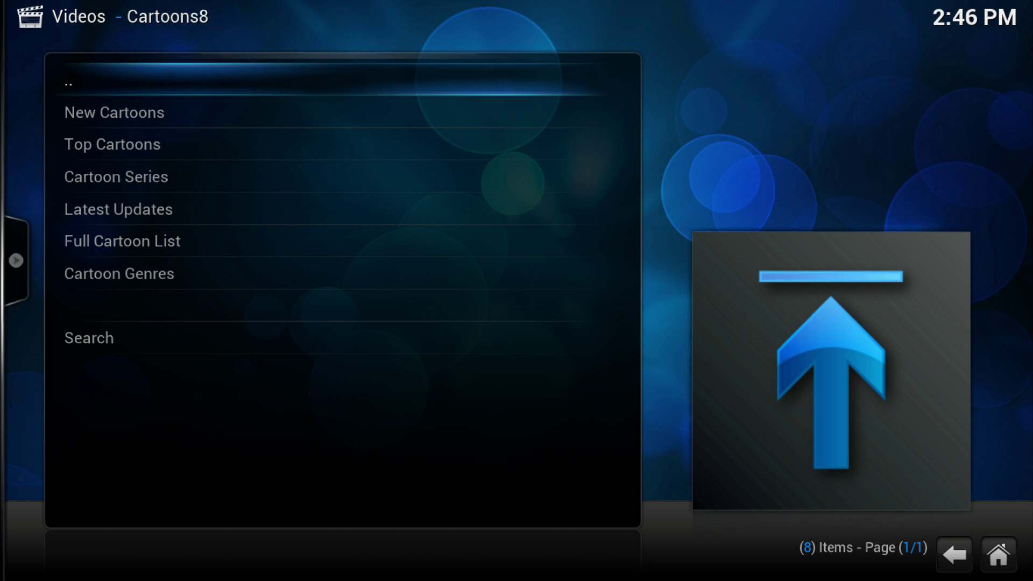
Search Cartoons8 for 'rick'
key(Down)
key(Down)
key(Down)
key(Down)
key(Down)
key(Down)
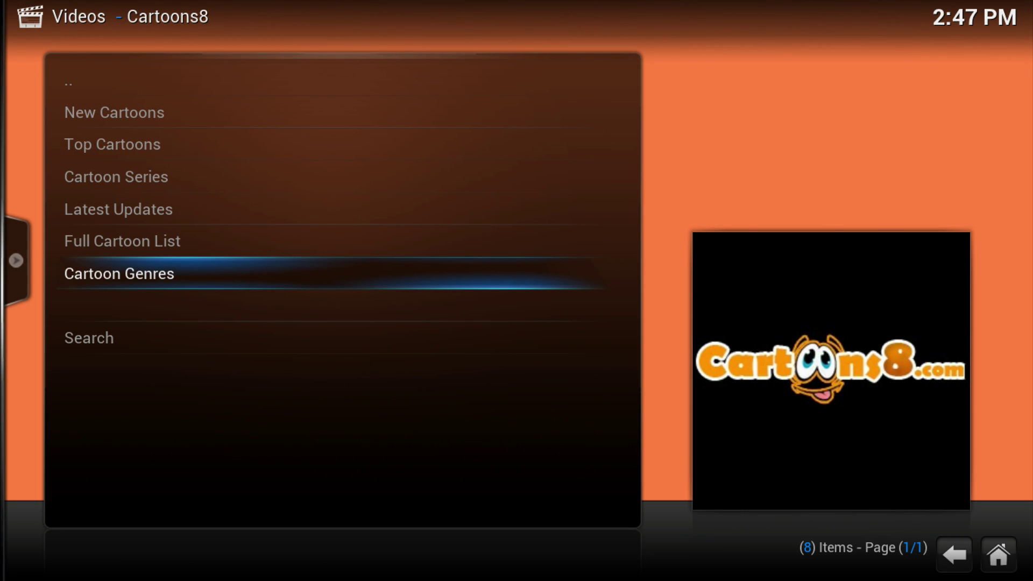
key(Up)
key(Up)
key(Up)
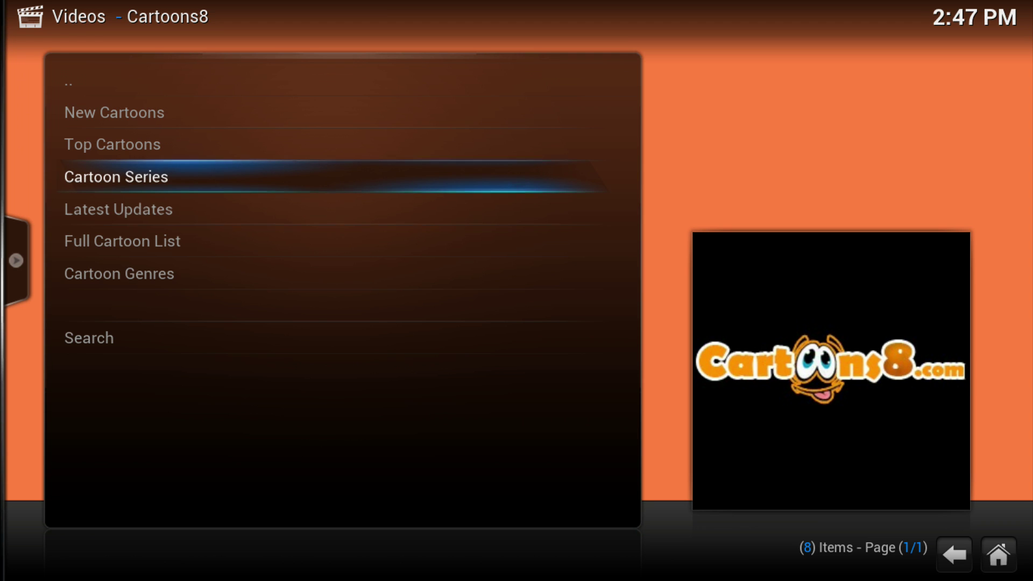
key(Down)
key(Down)
key(Down)
key(Down)
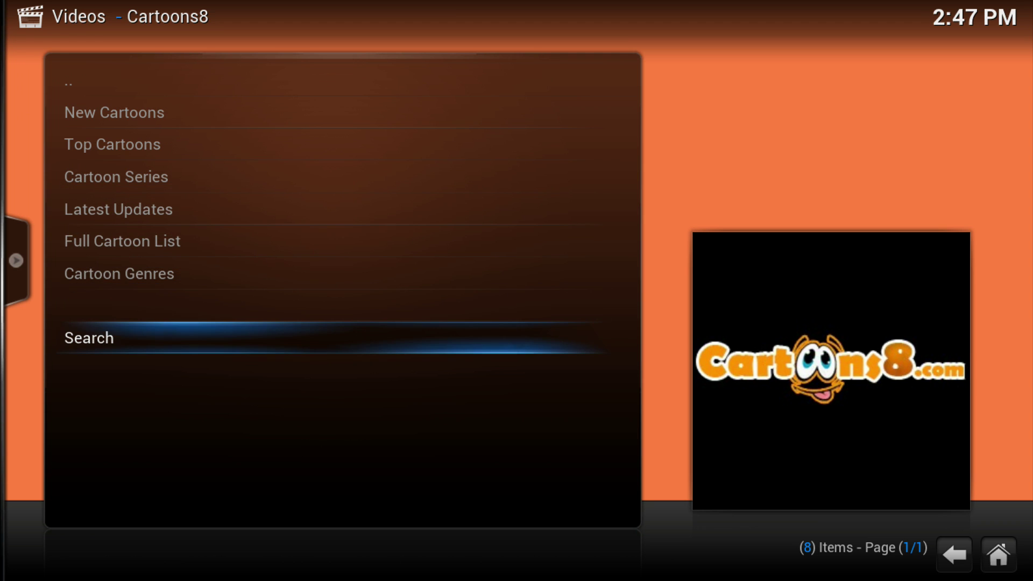
key(Return)
text(ricl)
key(BackSpace)
text(k)
key(Return)
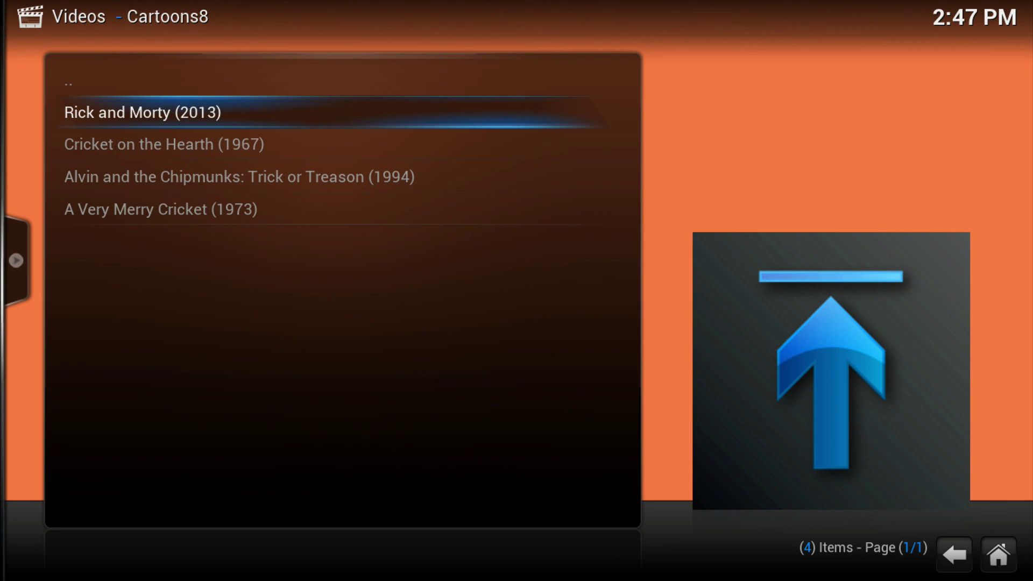
Open Rick and Morty (2013) and play Episode 1 Pilot
key(Return)
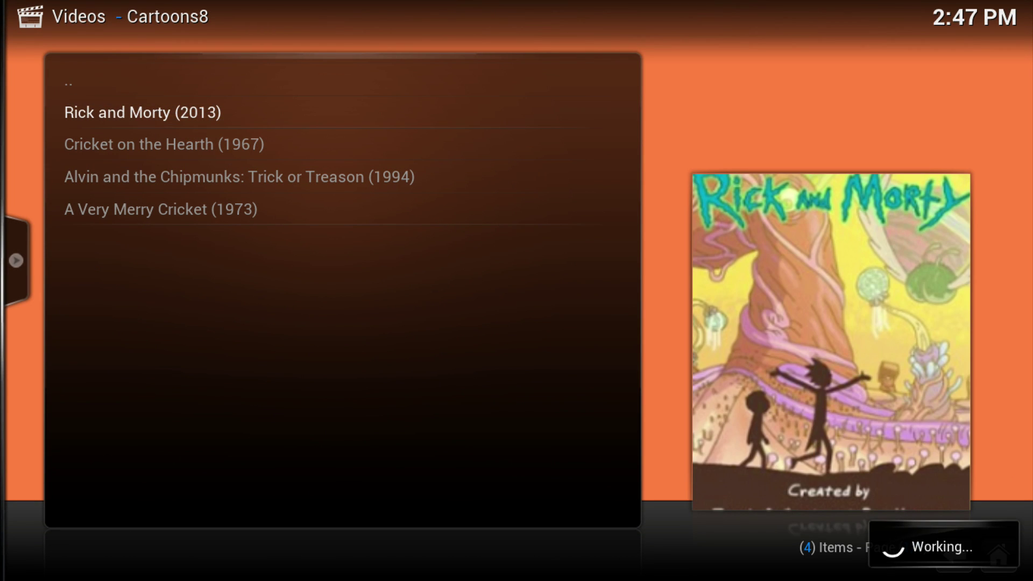
key(Down)
key(Down)
key(Down)
key(Down)
key(Down)
key(Down)
key(Down)
key(Down)
key(Down)
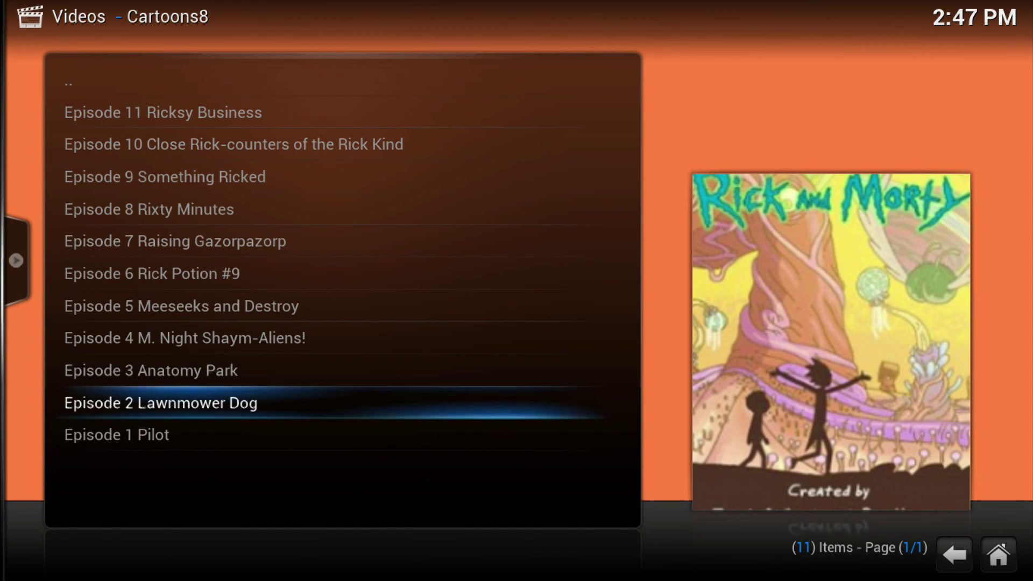
key(Down)
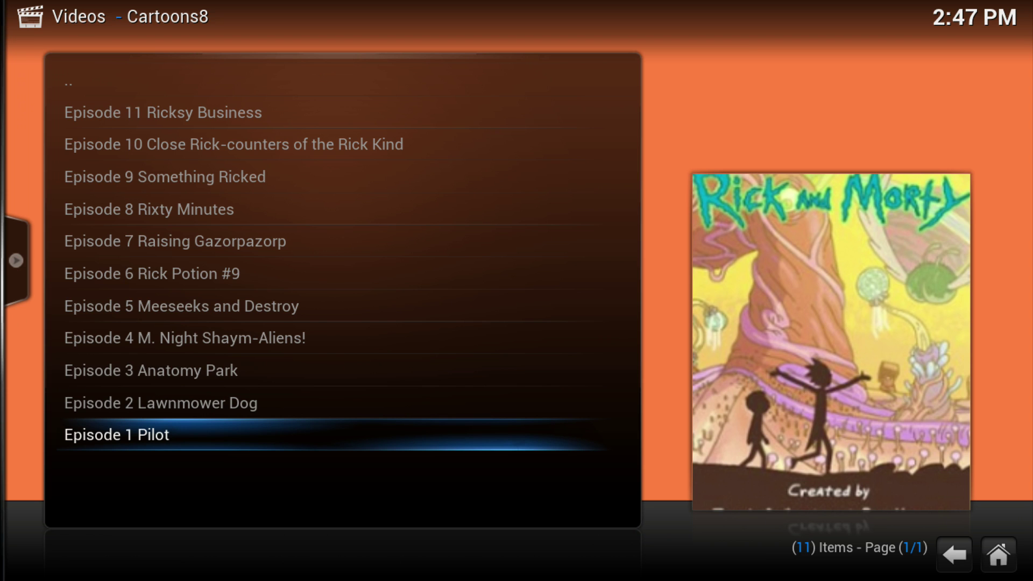
key(Return)
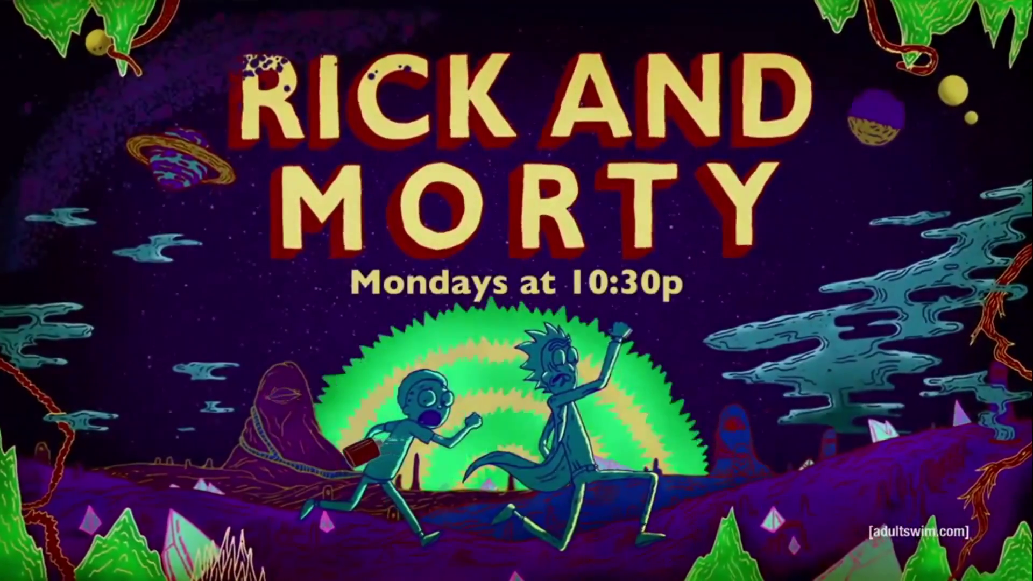
Seek to about 04:47, then 09:27, and stop playback
mouse_move(461, 559)
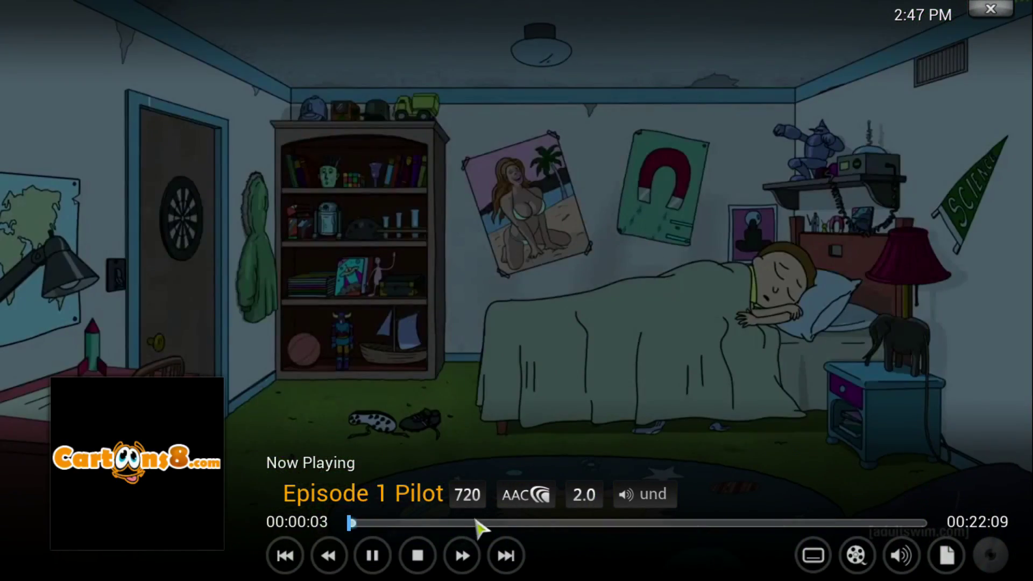
click(476, 525)
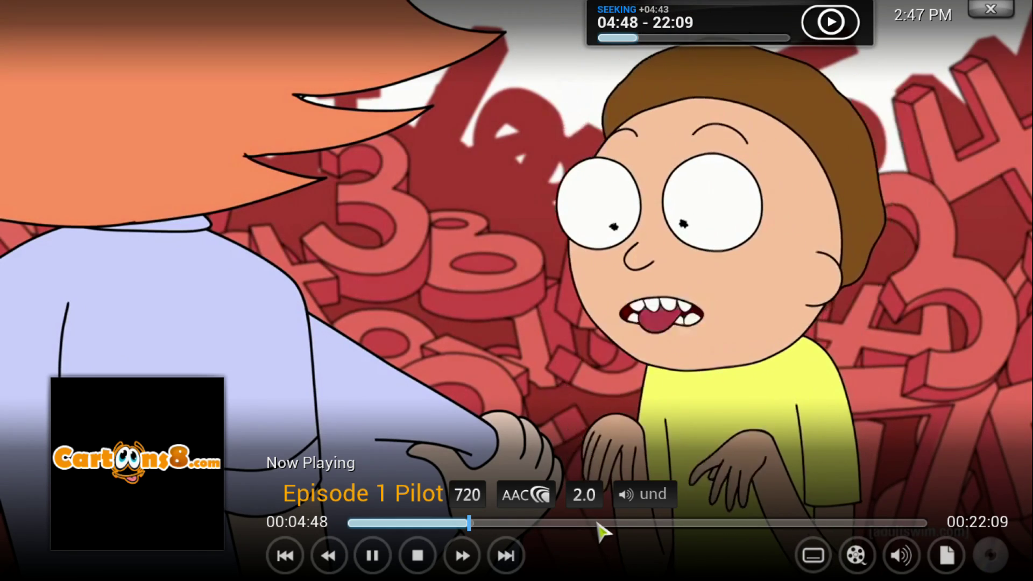
click(595, 524)
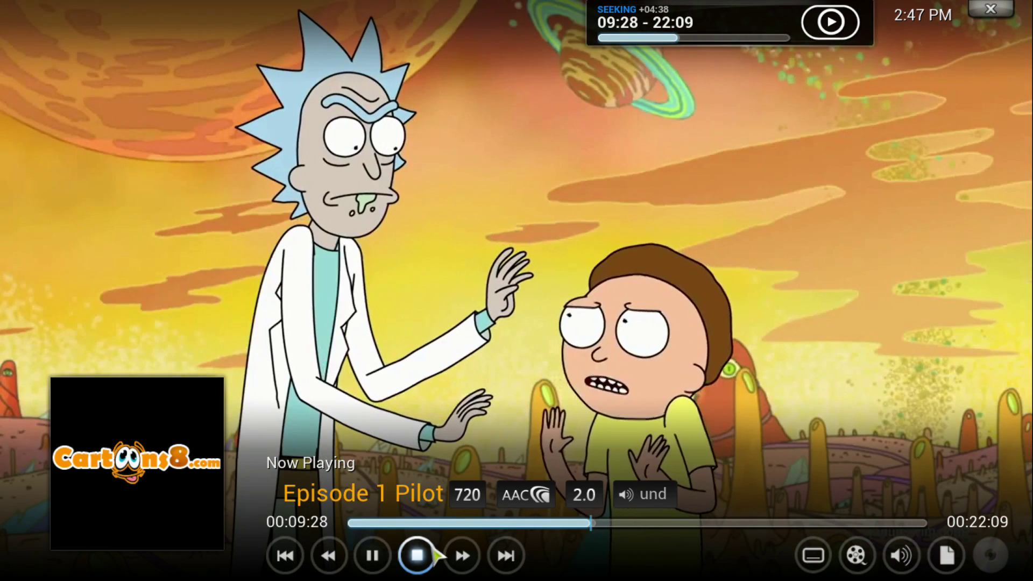
click(433, 552)
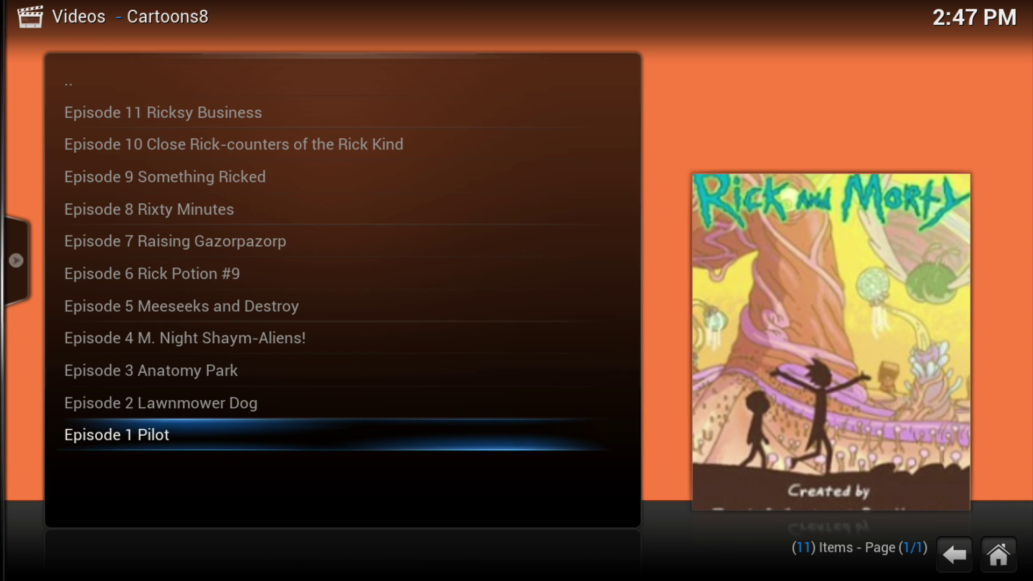
Back out of the Rick and Morty results to the video add-ons grid and reopen Cartoons8
key(Escape)
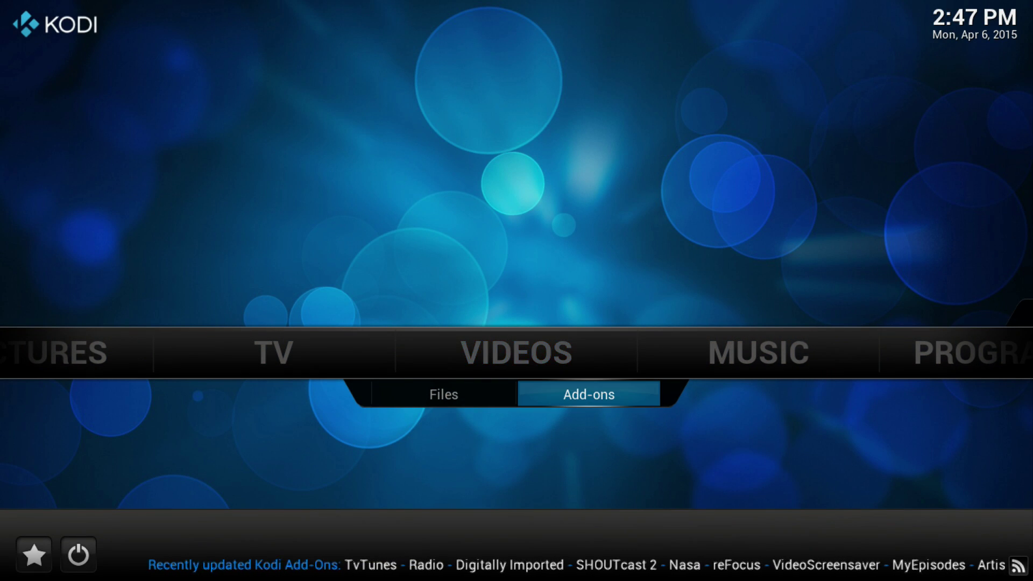
key(BackSpace)
key(Up)
key(Return)
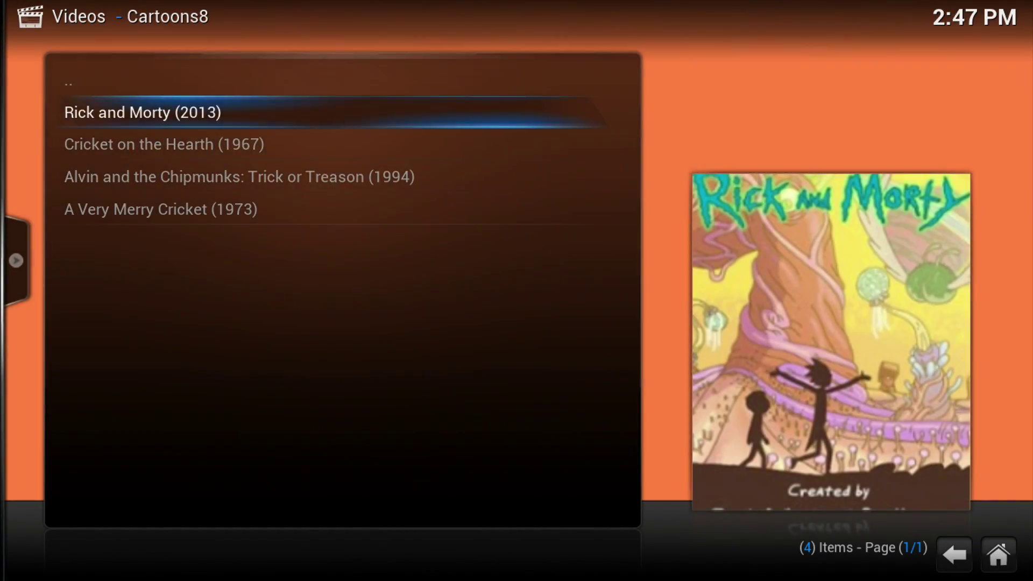
key(Down)
key(Down)
key(Down)
key(Down)
key(Return)
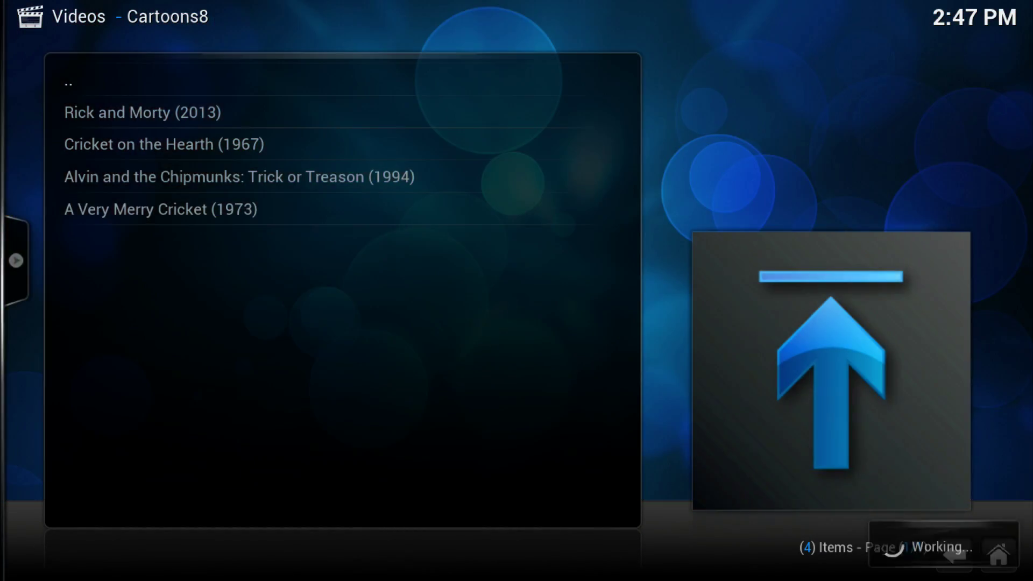
key(Down)
key(Return)
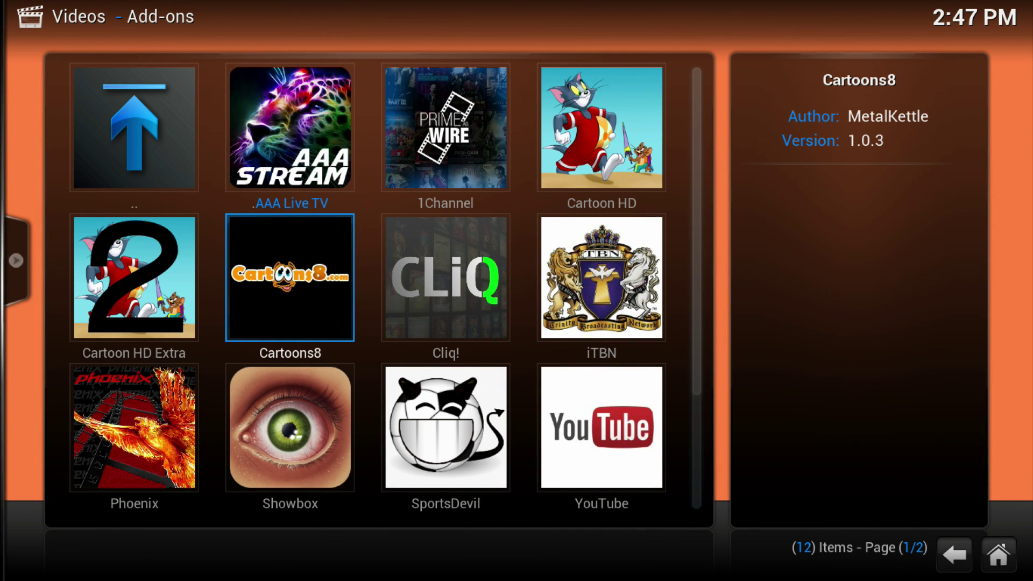
key(Return)
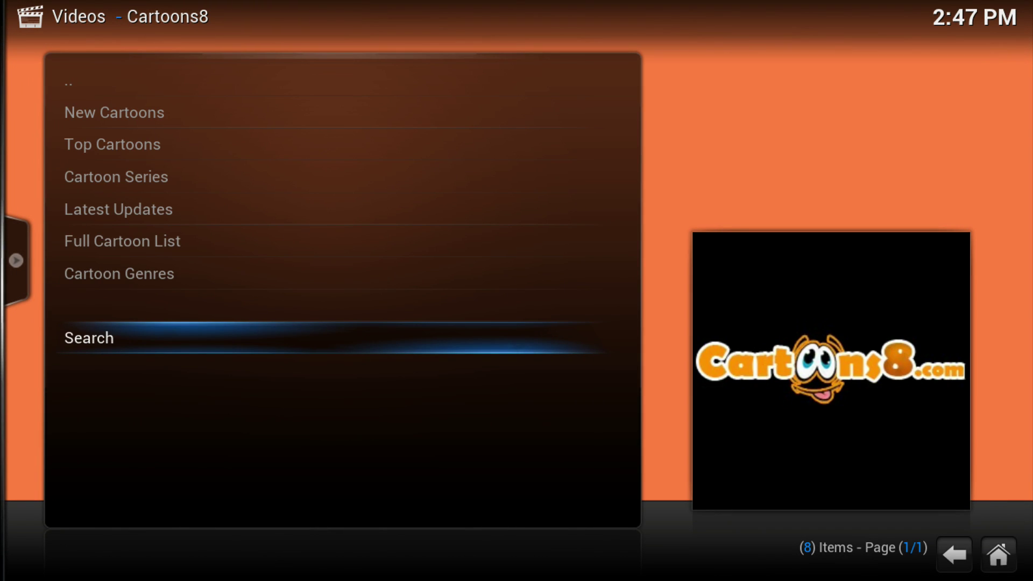